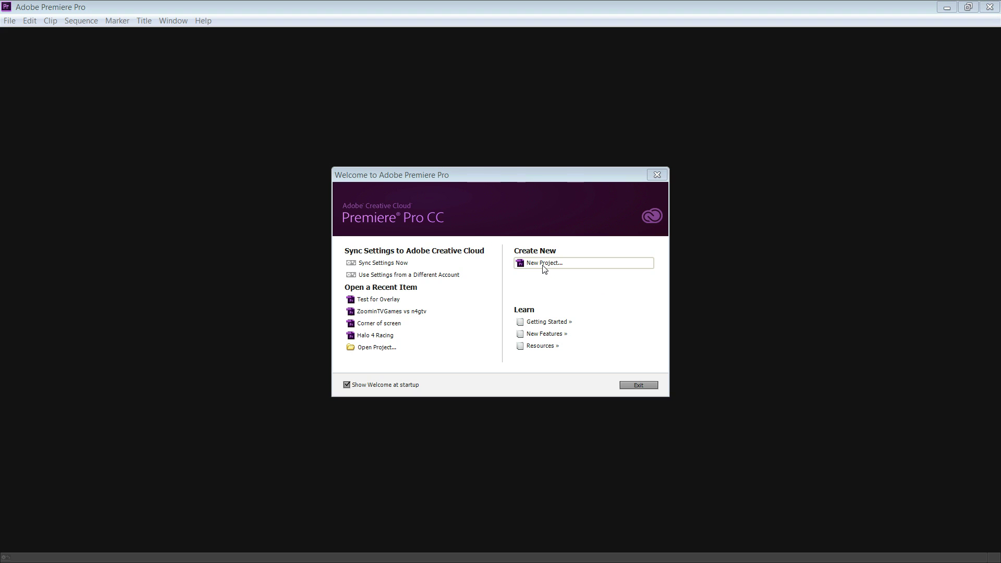
- Create a new Premiere Pro project named 'Overlay Tutorial'
left_click(559, 270)
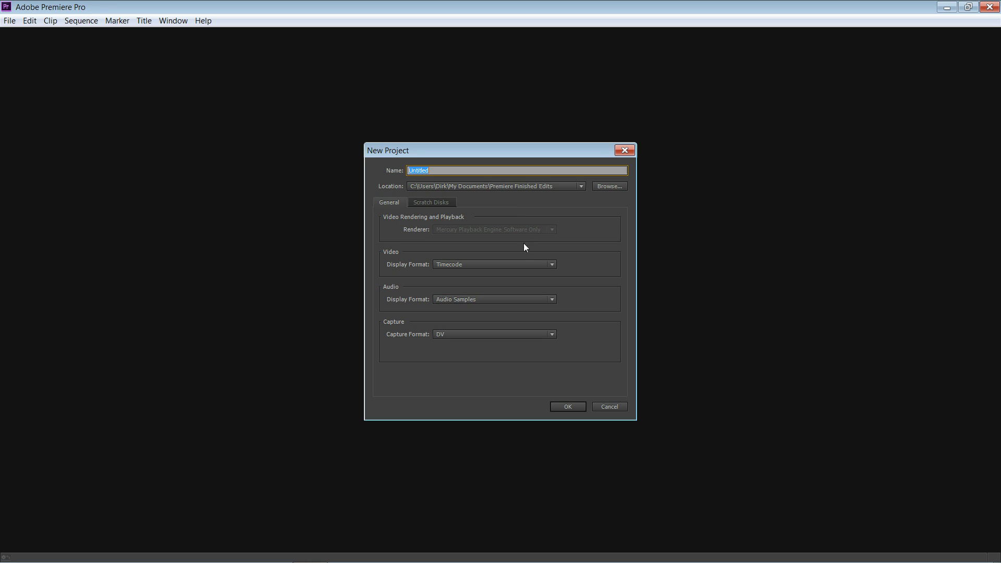
type("Overlay T")
type("utorial")
left_click(572, 406)
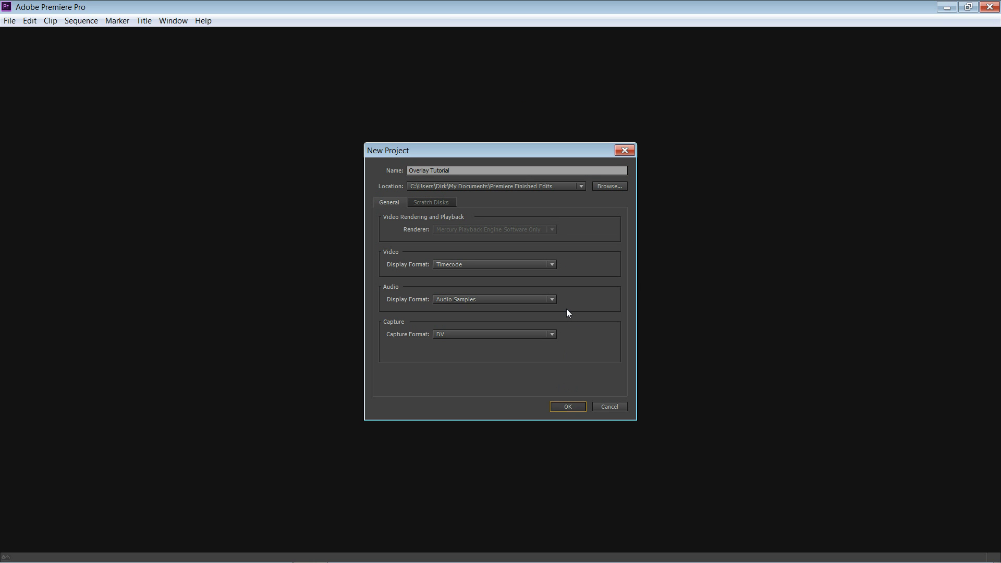
left_click(569, 406)
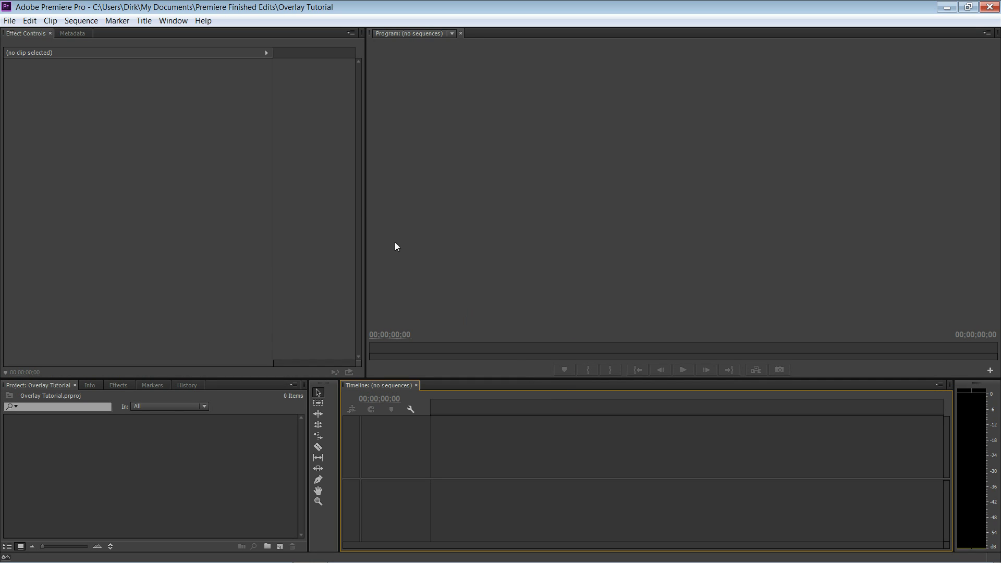
- Import the 5-9-2013_01.wmv video from the Videos library into the project
left_click(11, 23)
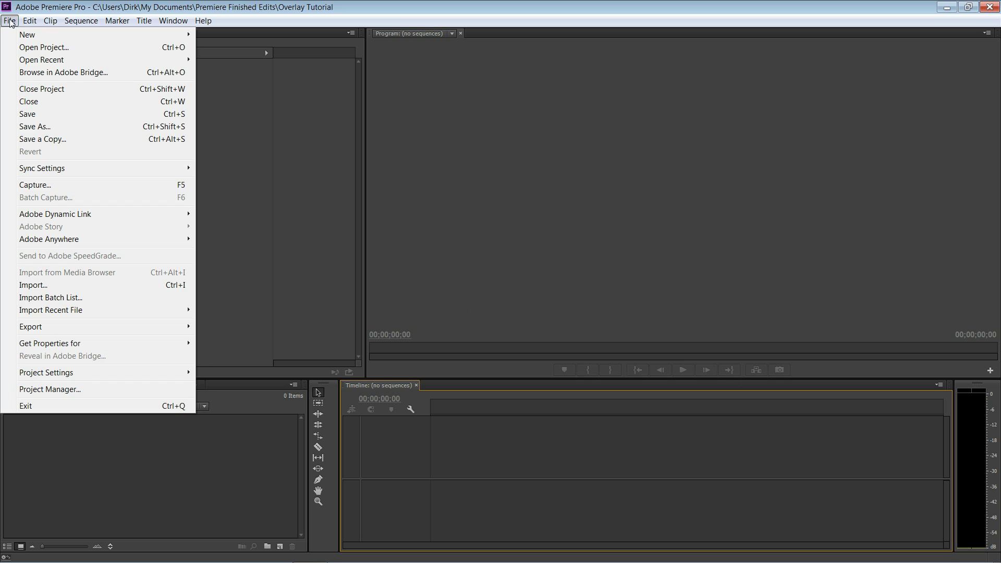
left_click(65, 285)
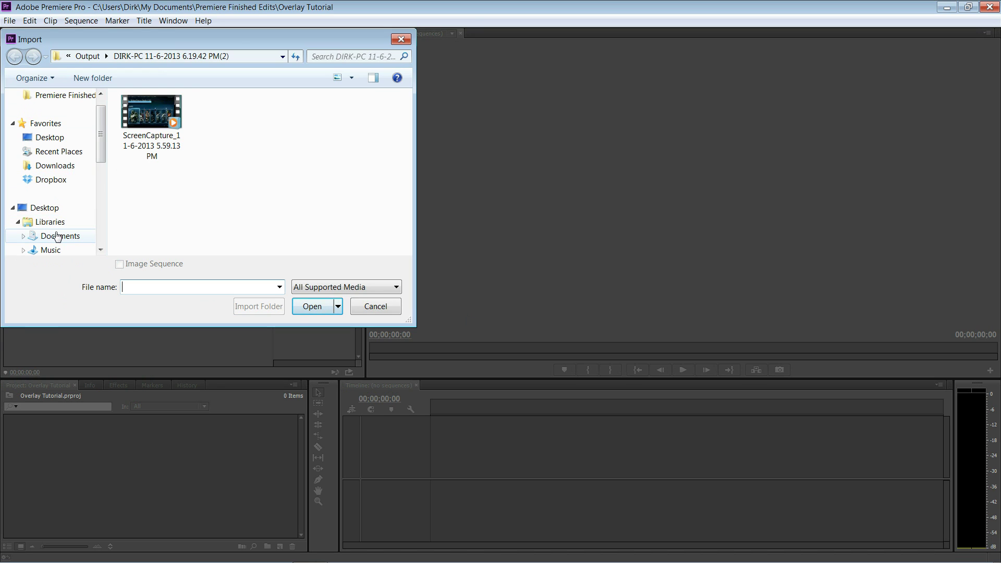
left_click(56, 235)
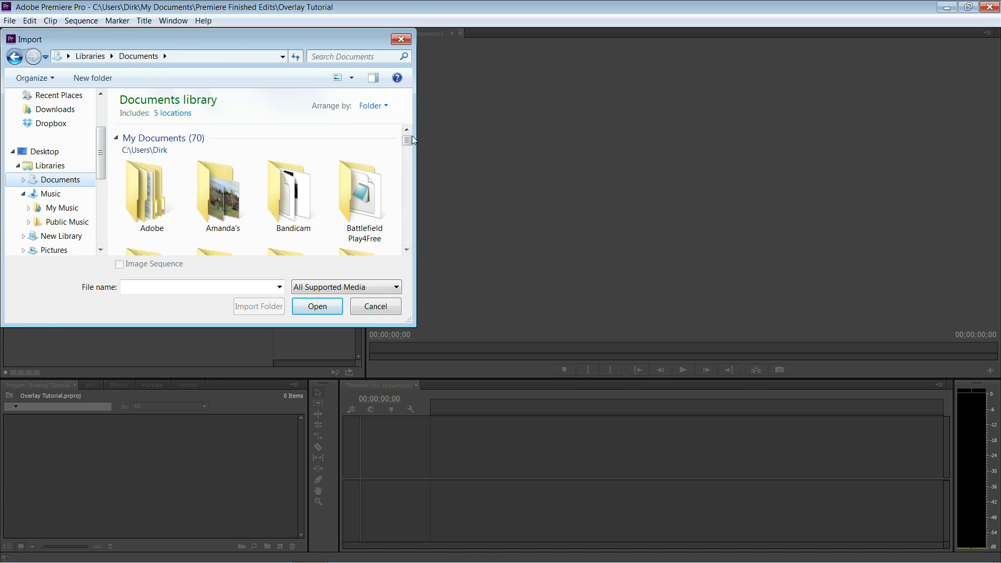
left_click_drag(407, 140, 407, 146)
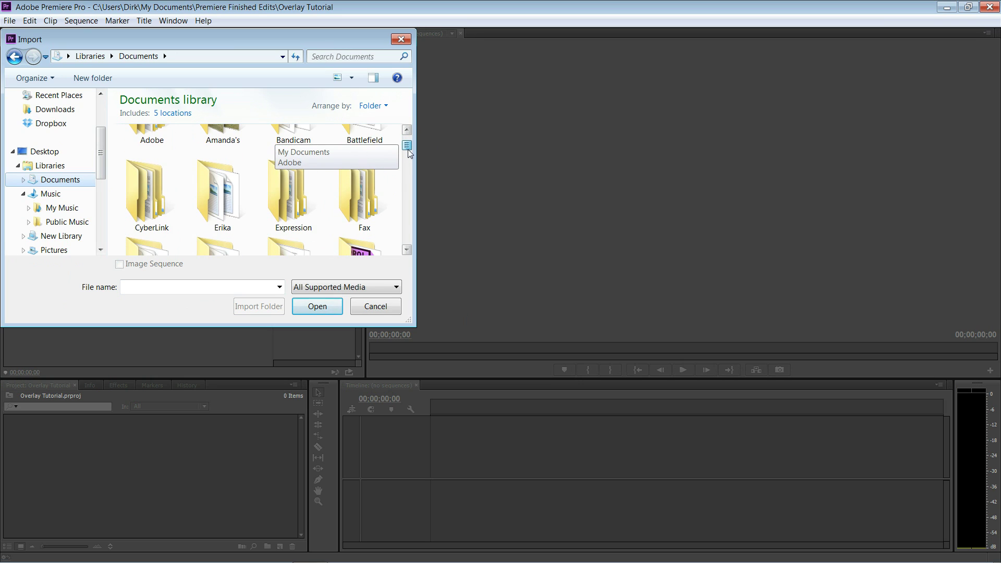
double_click(304, 190)
double_click(156, 159)
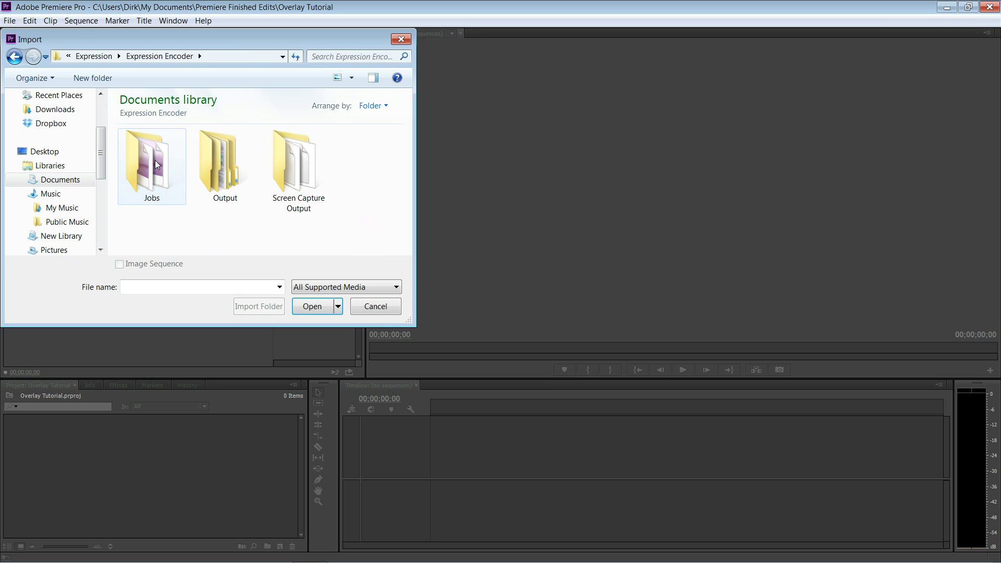
scroll(54, 189, "down", 1)
scroll(55, 196, "down", 2)
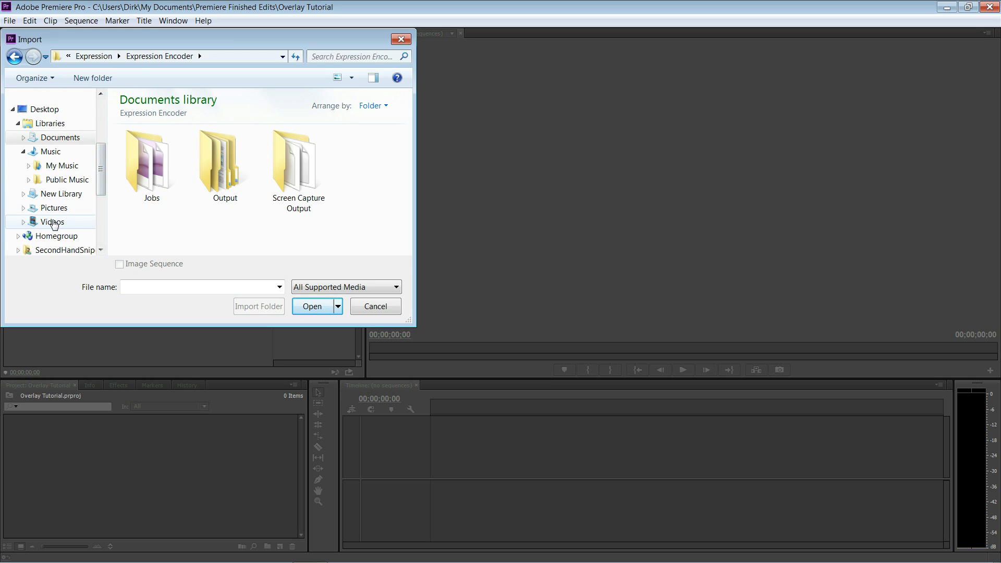
left_click(50, 221)
left_click_drag(410, 139, 413, 165)
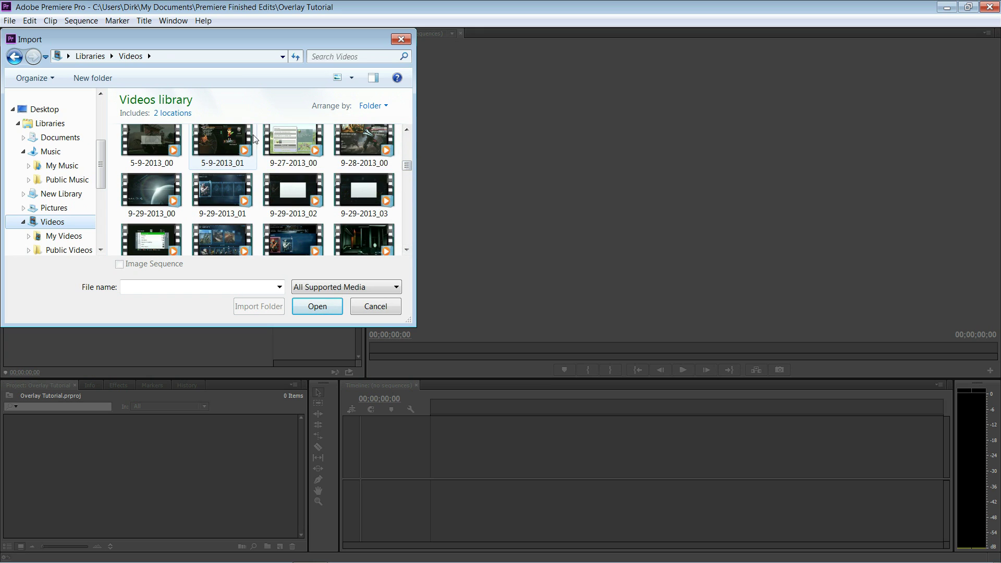
double_click(233, 157)
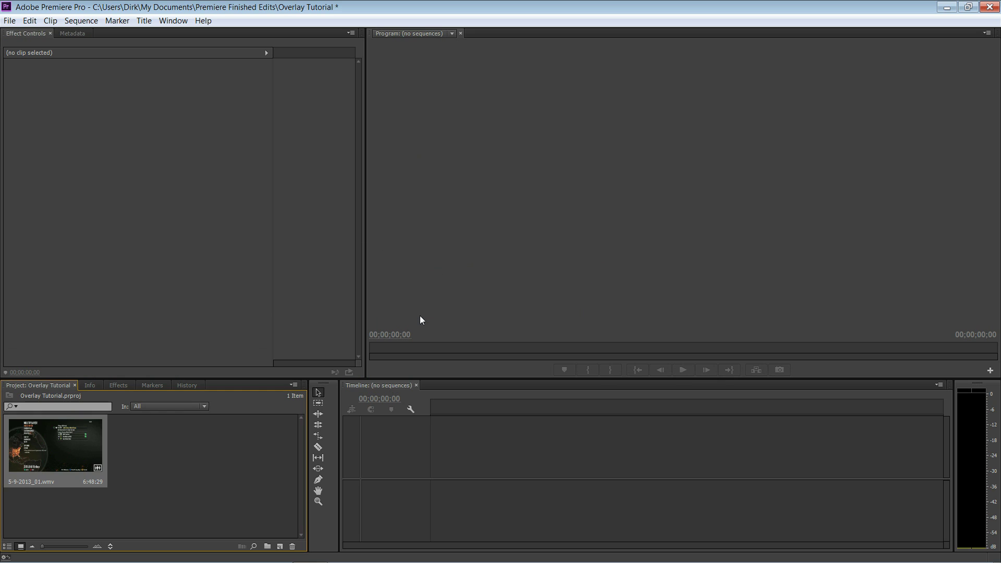
- Import the Happy Wheels ScreenCapture from Expression Encoder's Output > 11-16-2013 folder
left_click(9, 20)
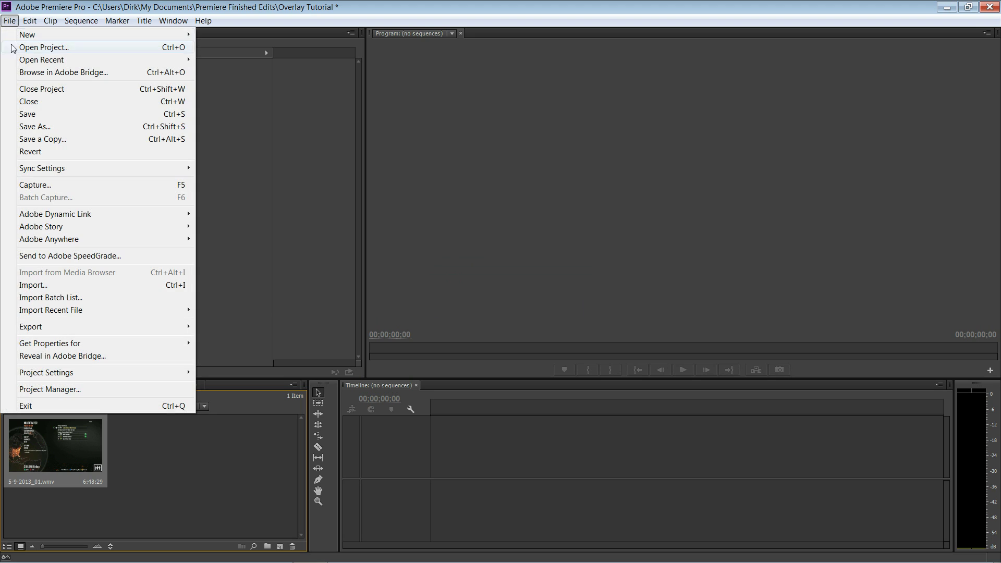
left_click(66, 285)
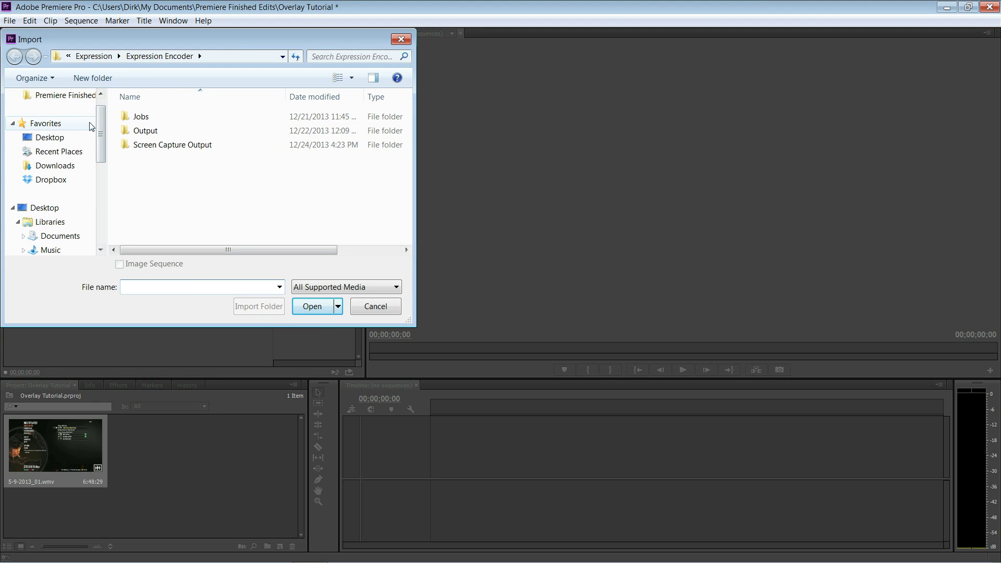
double_click(147, 131)
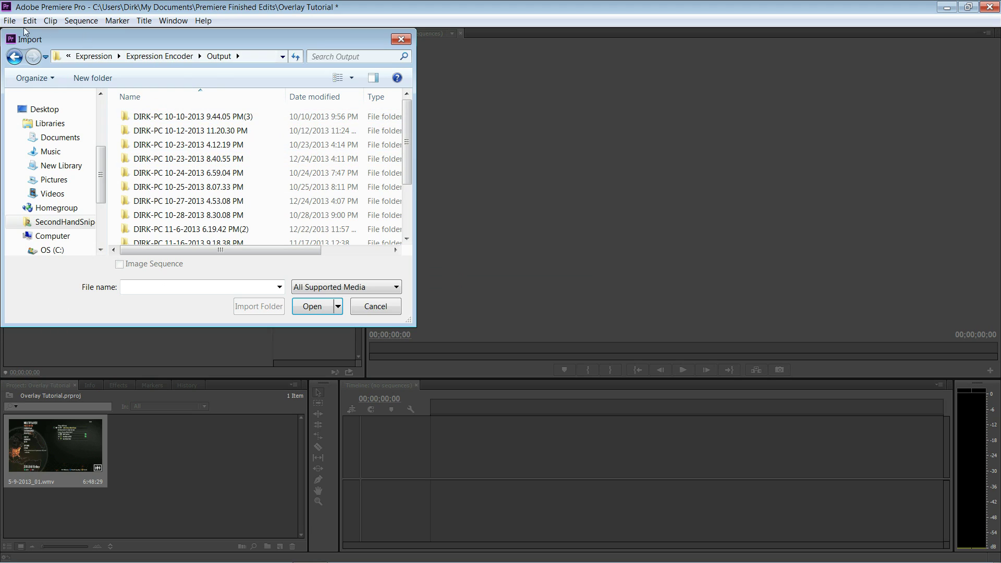
left_click(15, 56)
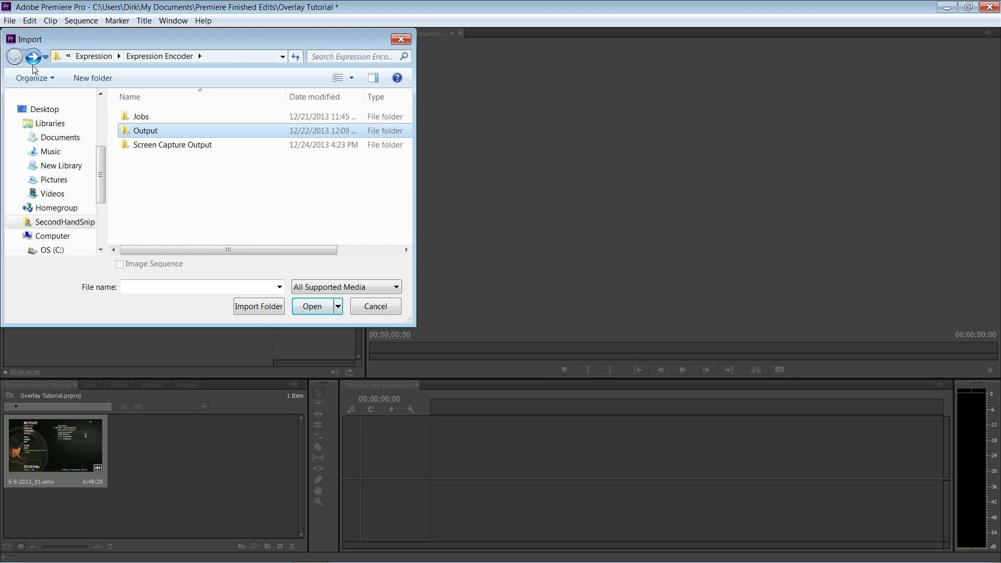
mouse_move(57, 208)
left_click(77, 138)
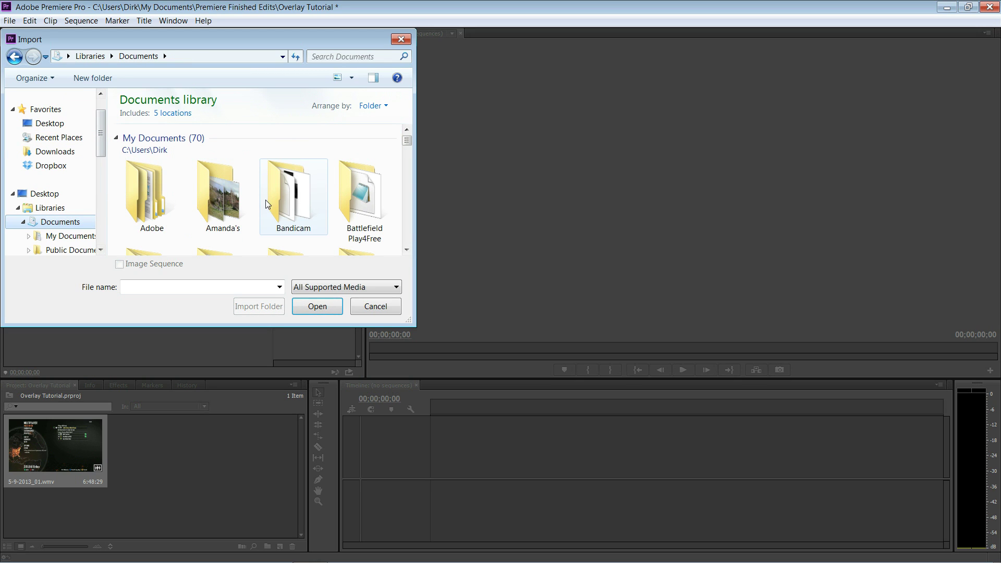
left_click_drag(407, 140, 407, 151)
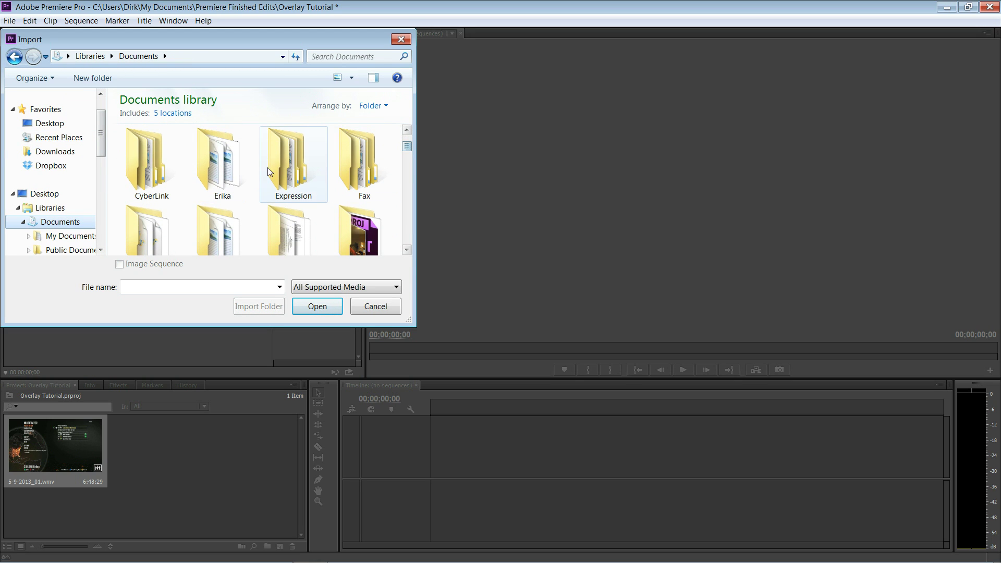
double_click(294, 164)
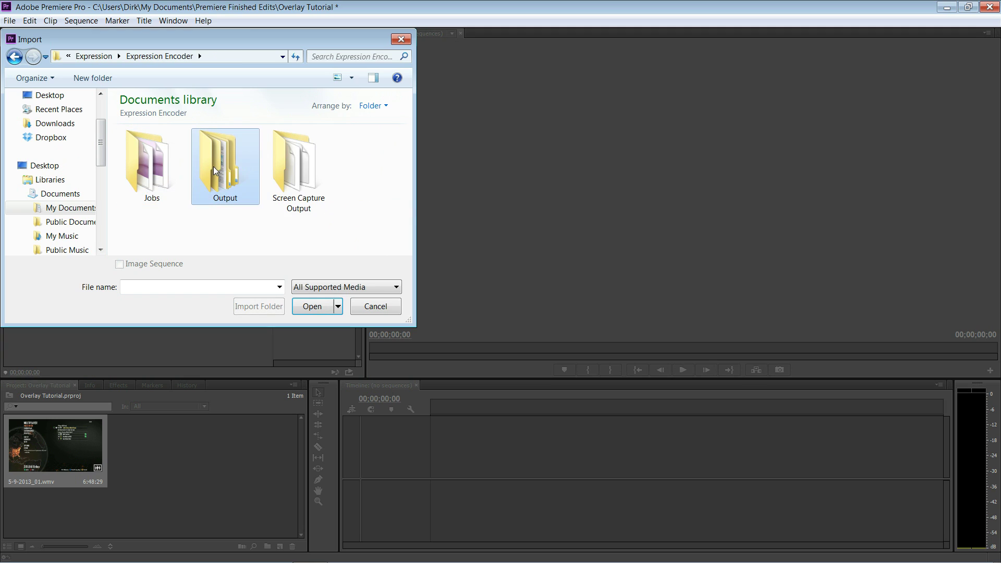
double_click(218, 166)
left_click_drag(406, 143, 405, 224)
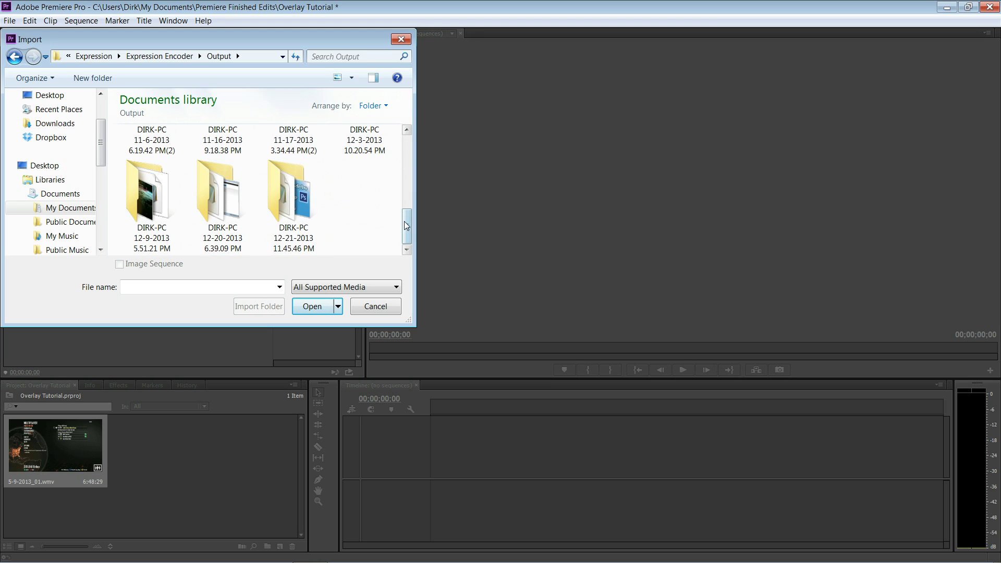
scroll(352, 206, "up", 1)
scroll(352, 206, "up", 1)
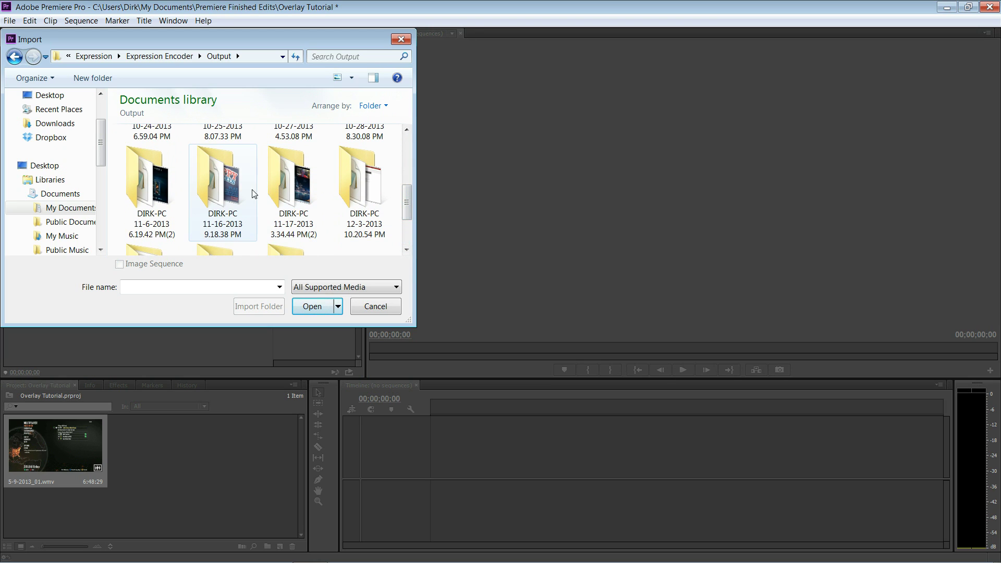
double_click(226, 197)
double_click(178, 165)
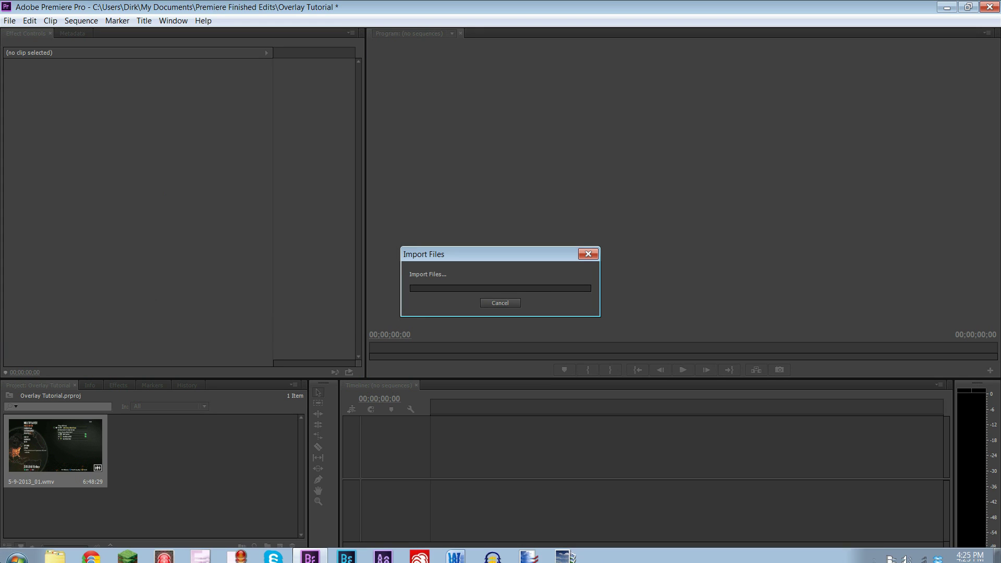
- Create Sequence 01 using the DVCPROHD 720p24 preset
left_click(10, 20)
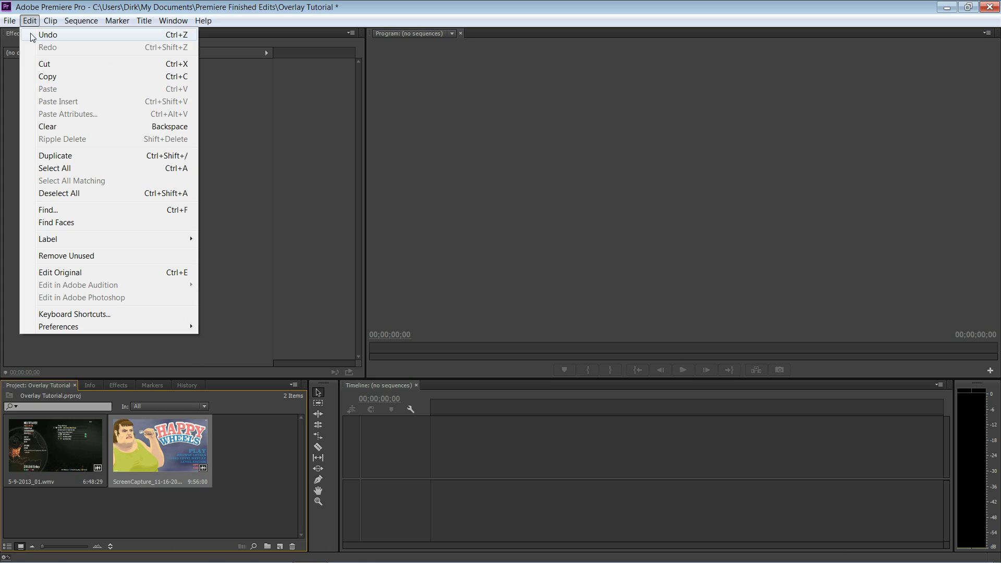
left_click(231, 48)
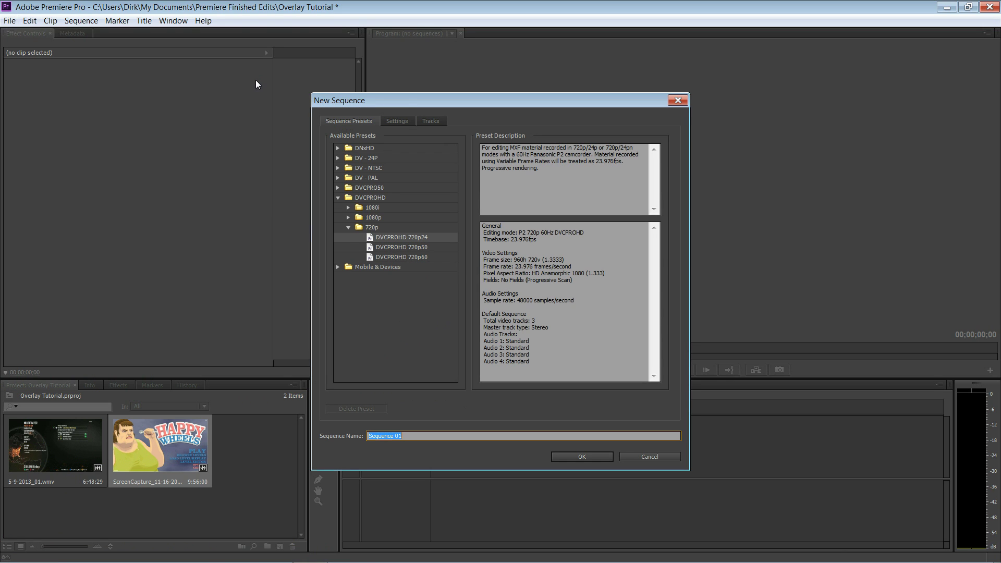
left_click(405, 257)
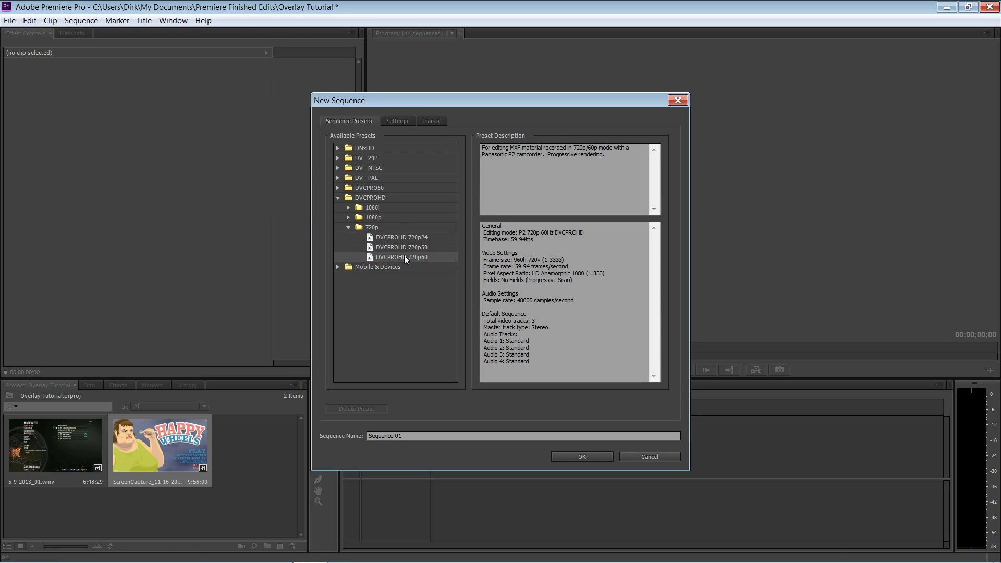
left_click(405, 239)
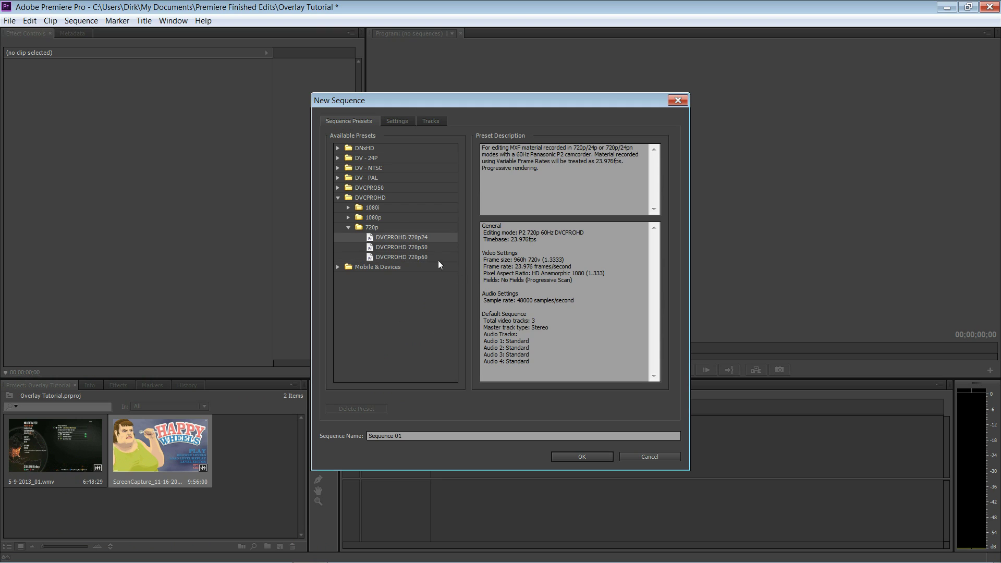
left_click(595, 459)
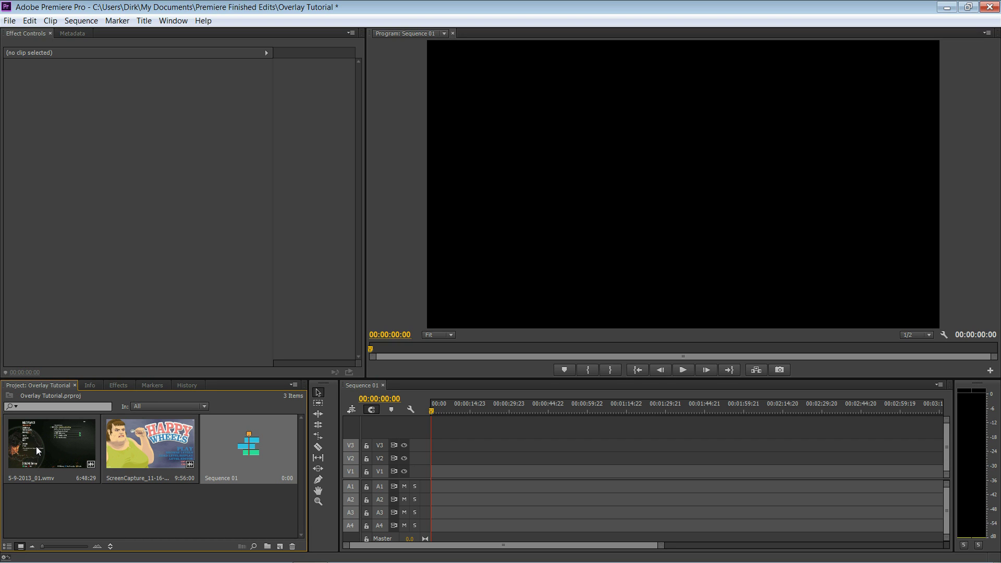
- Put 5-9-2013_01.wmv on V1, match sequence settings, and stack the ScreenCapture on V2
mouse_move(40, 447)
left_mouse_down()
mouse_move(451, 479)
mouse_move(435, 478)
left_mouse_up()
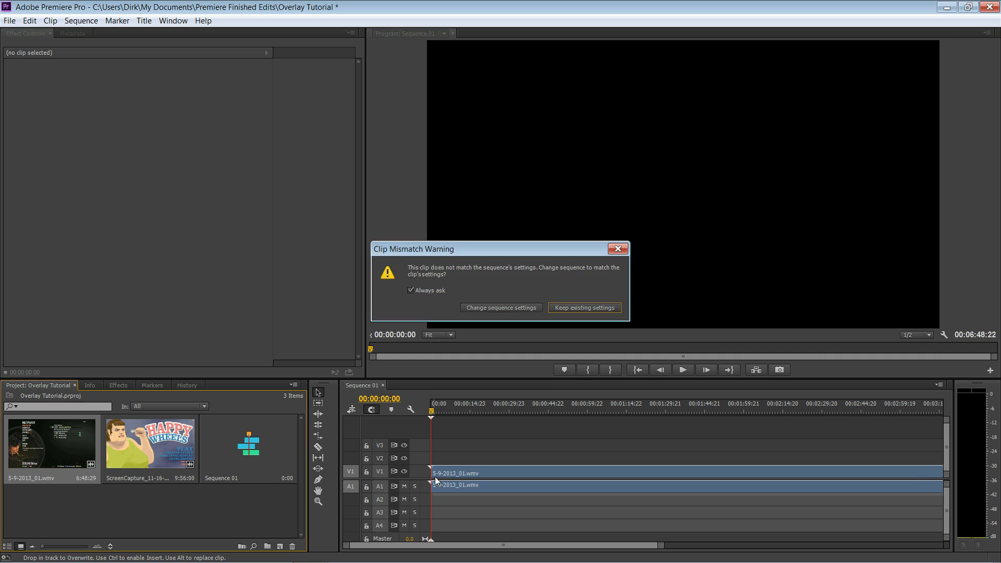
left_click(496, 307)
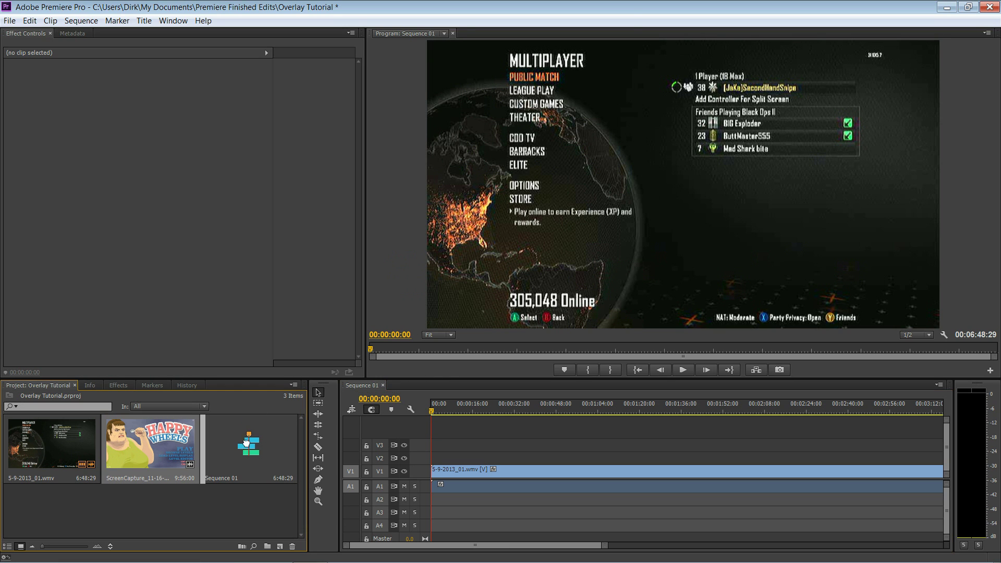
left_click_drag(247, 444, 439, 465)
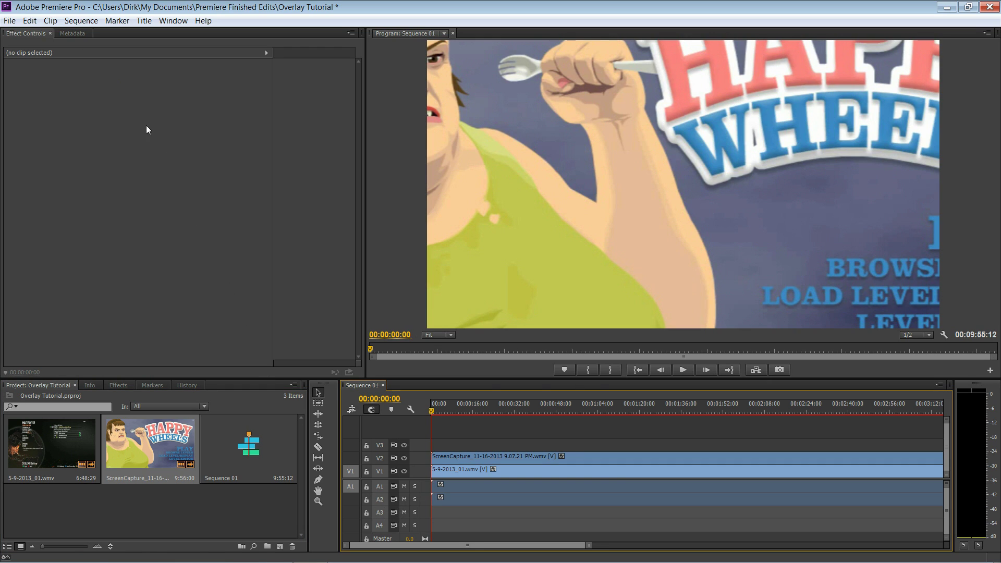
left_click_drag(457, 458, 460, 488)
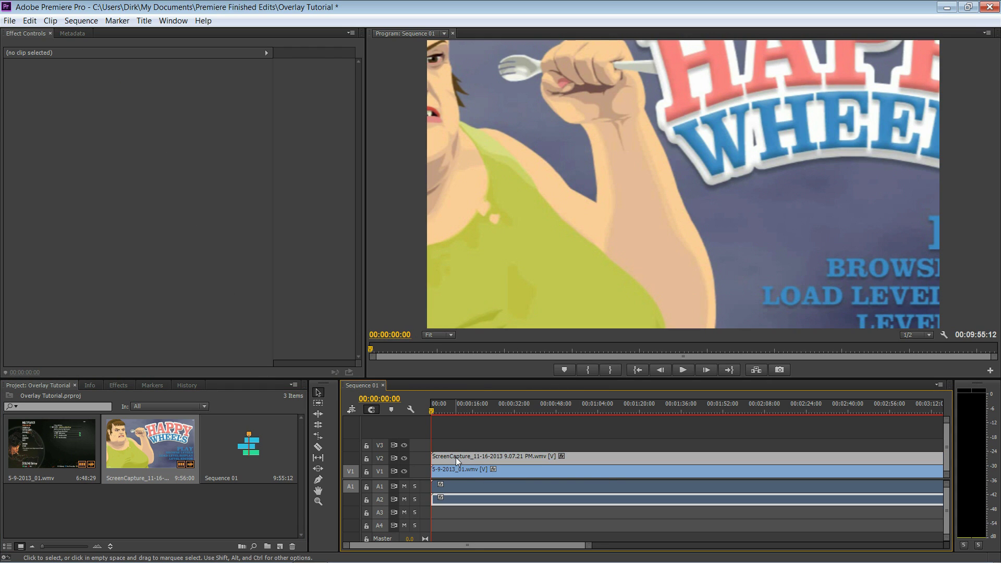
- Unlink both the gameplay and Happy Wheels clips from their audio
left_click(459, 488)
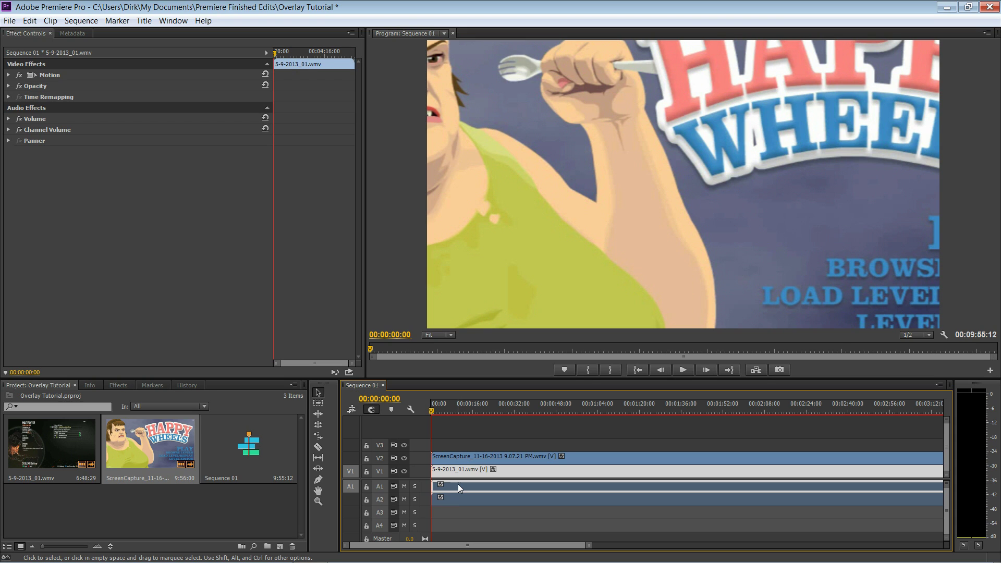
right_click(457, 484)
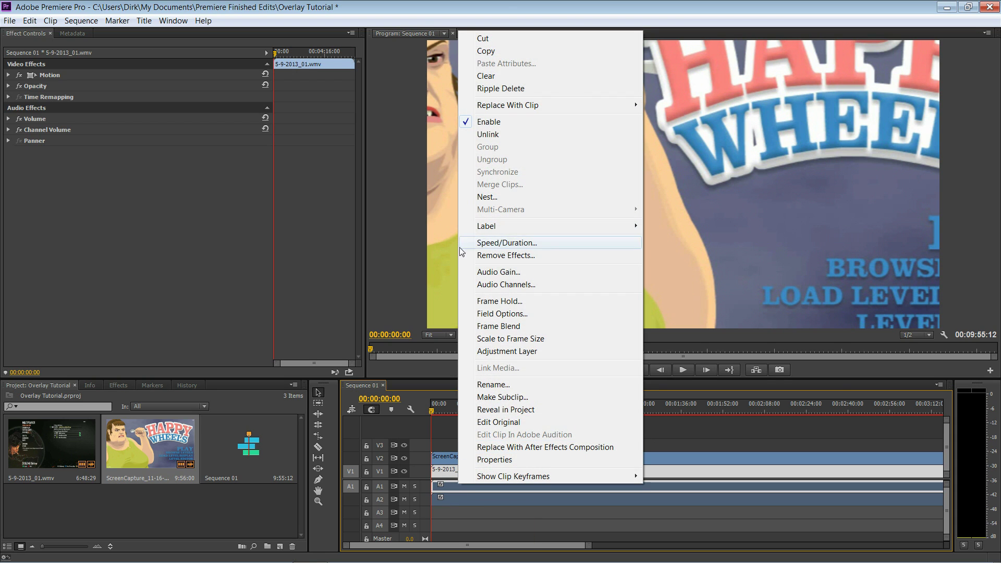
left_click(500, 135)
right_click(455, 501)
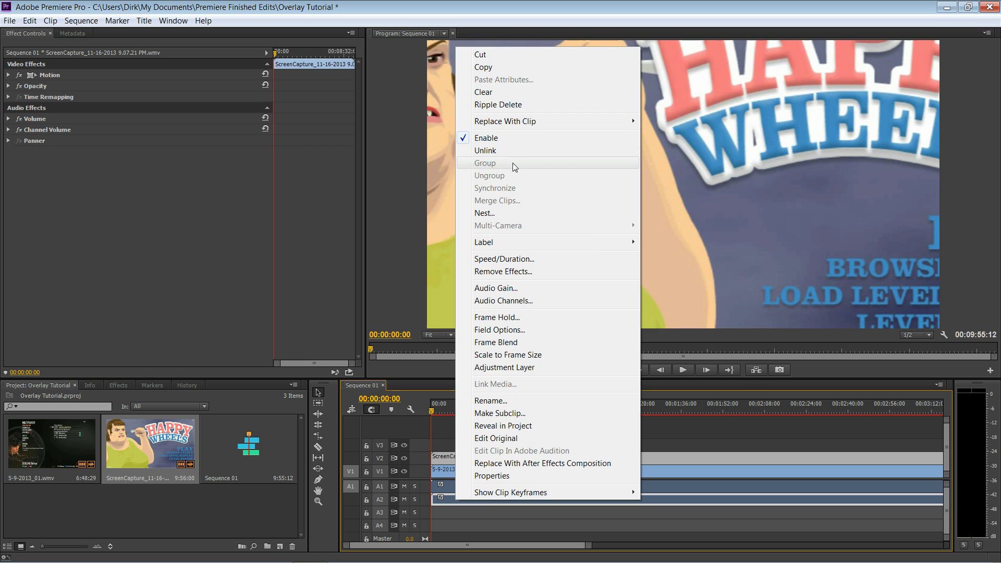
left_click(509, 148)
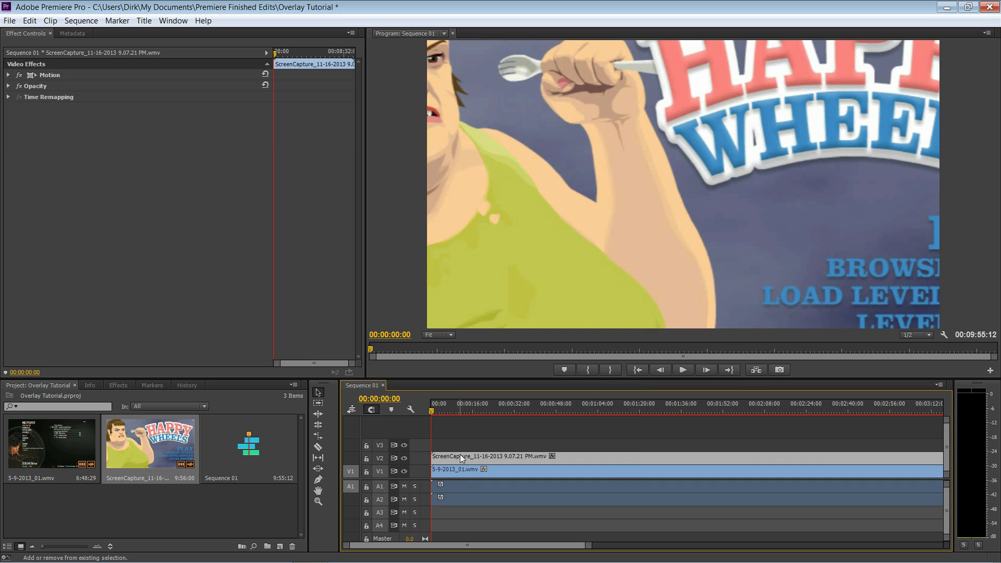
- Clear both audio clips, then preview the sequence and return to its start
right_click(448, 486)
left_click(485, 142)
right_click(454, 499)
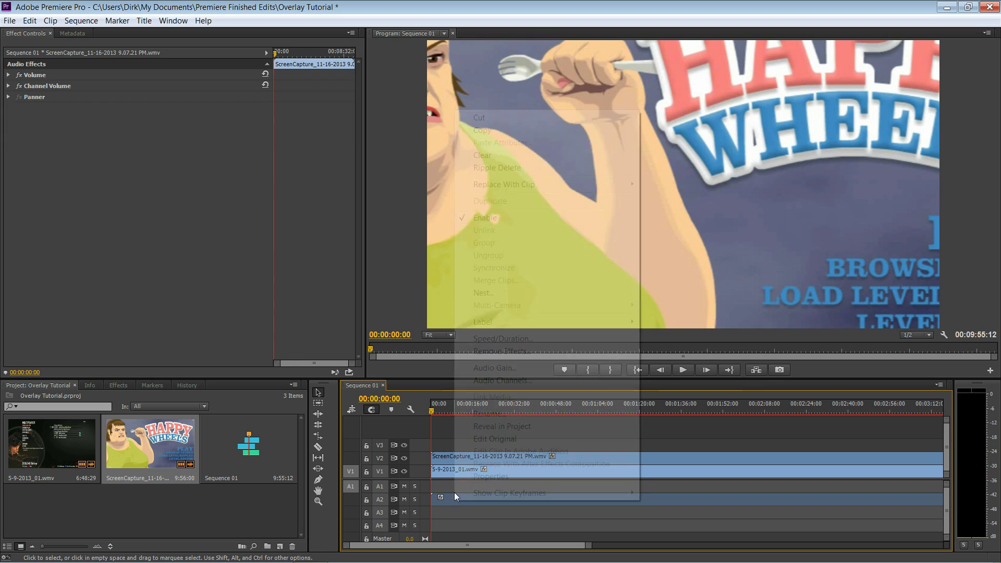
left_click(475, 167)
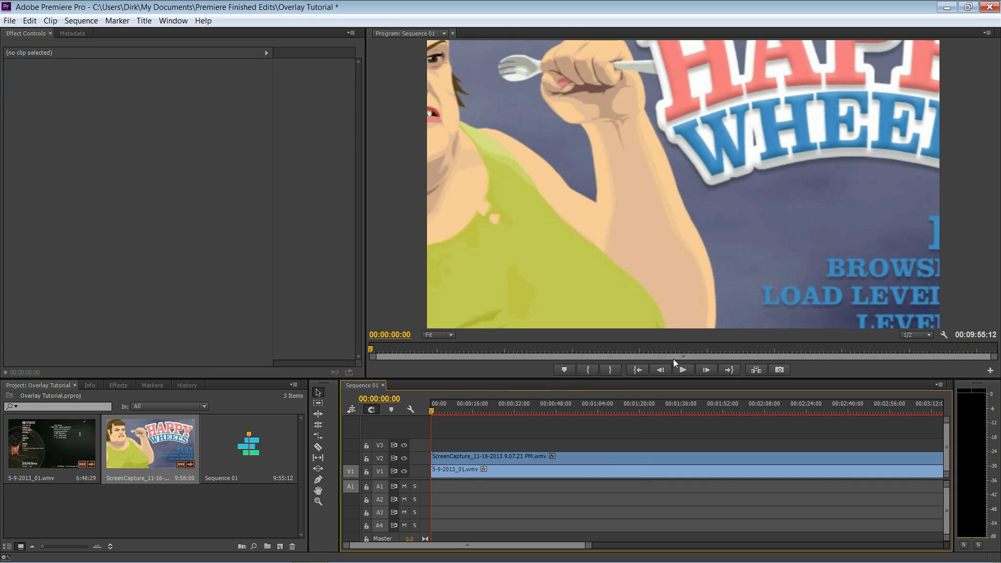
left_click(681, 371)
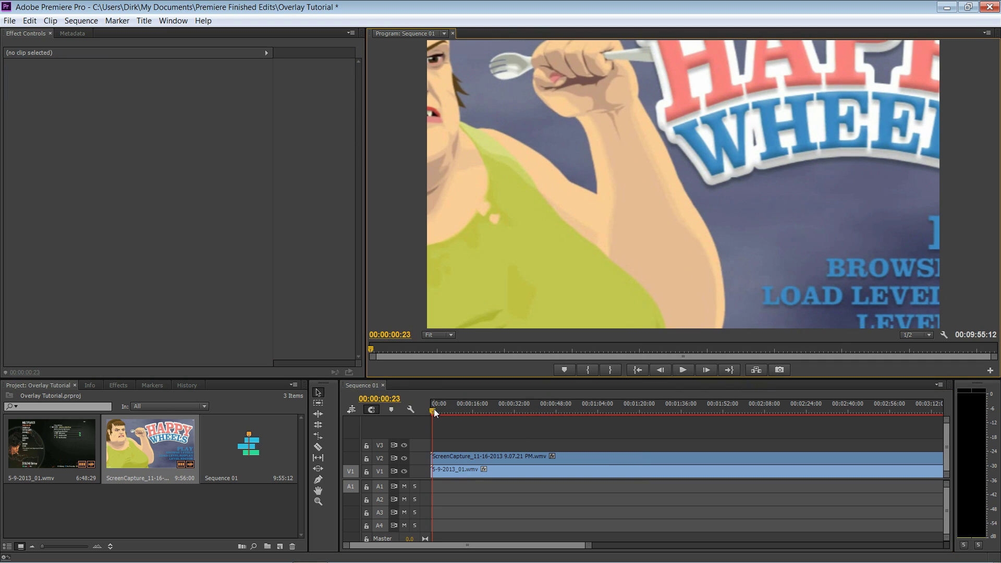
left_click_drag(434, 409, 422, 413)
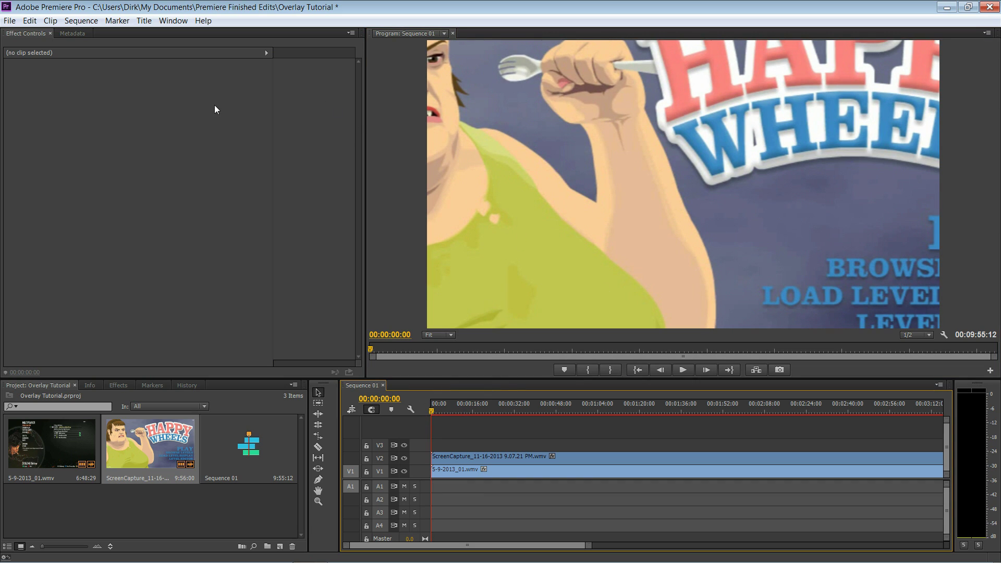
- Set the V2 Happy Wheels clip's Motion Scale to 29 in Effect Controls
left_click(475, 458)
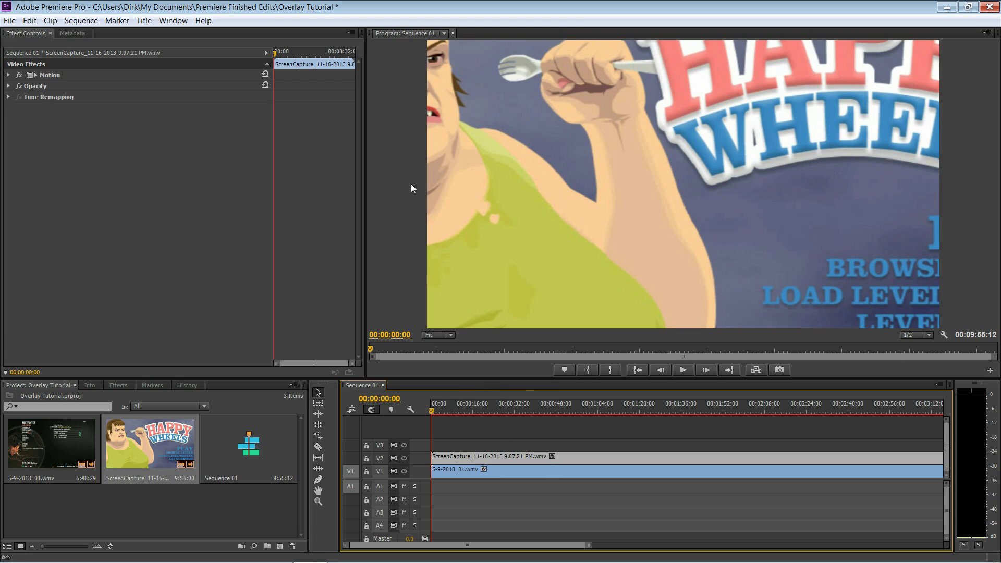
left_click(9, 75)
left_click_drag(143, 100, 81, 100)
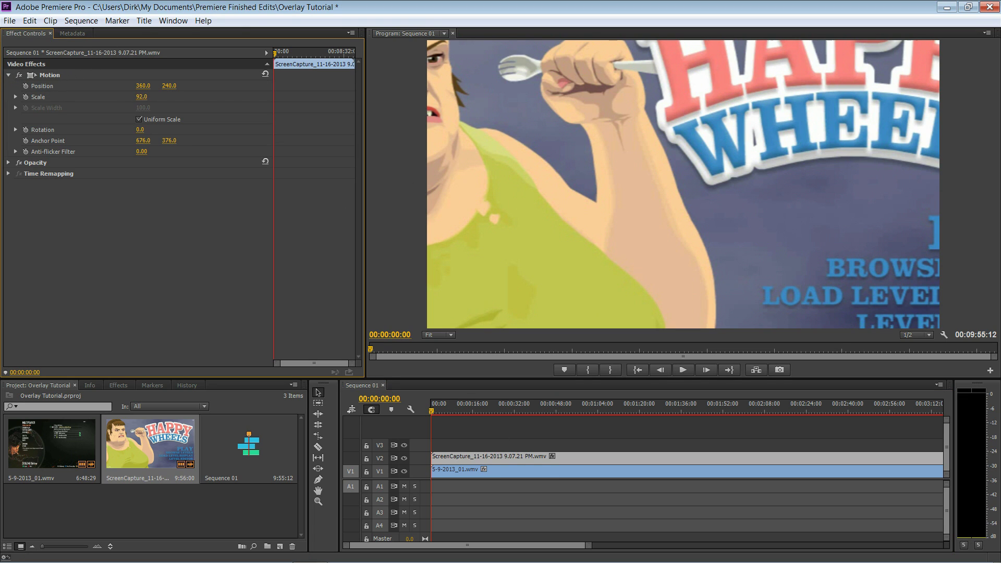
left_click_drag(141, 97, 160, 98)
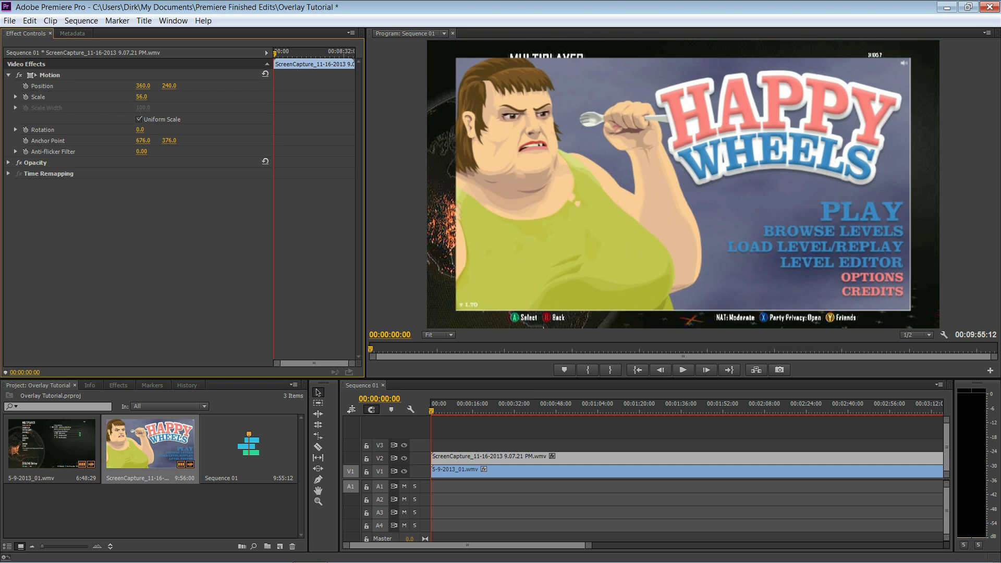
left_click_drag(141, 97, 129, 98)
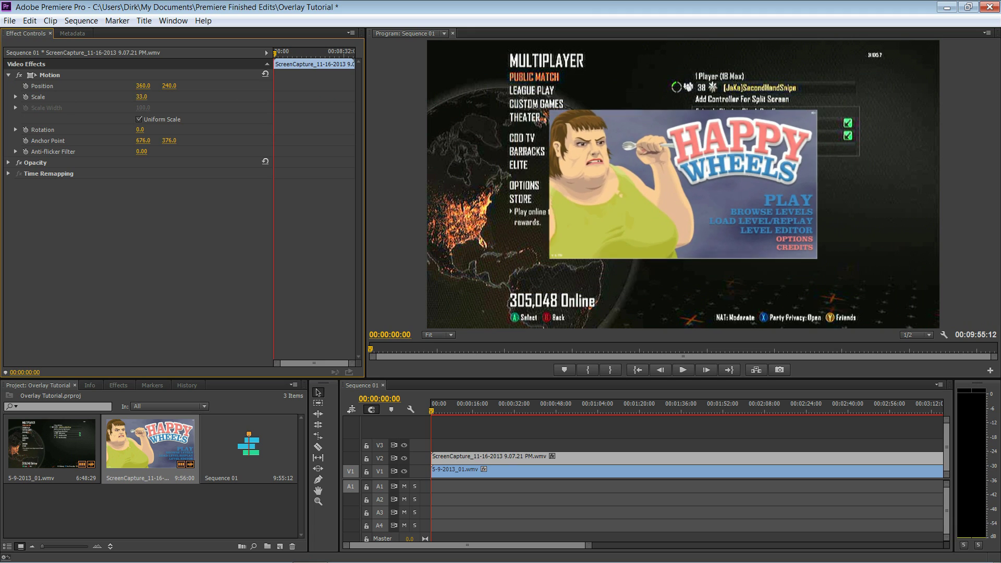
left_click(478, 457)
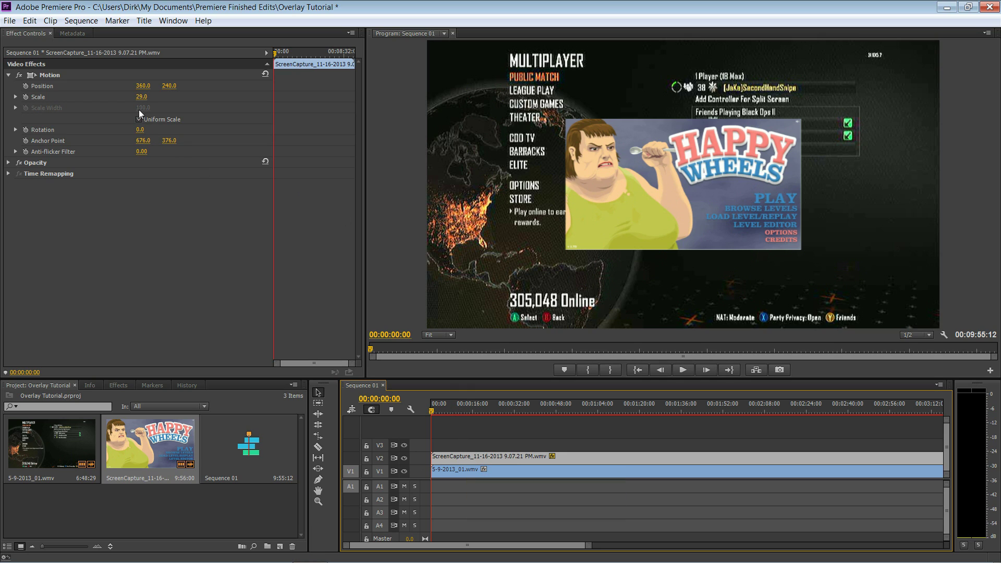
left_click(8, 78)
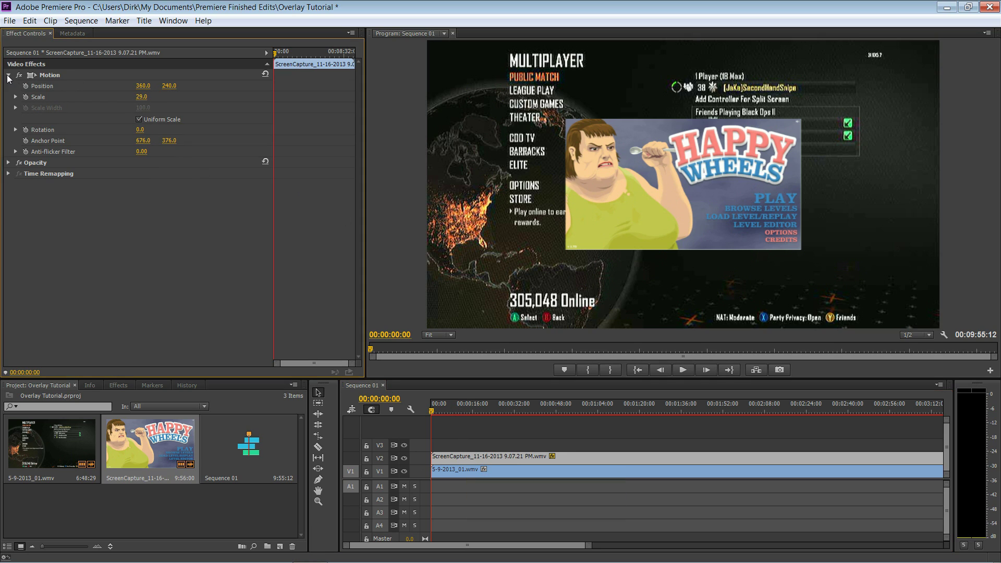
- Shrink the Happy Wheels inset to scale 15, set Position Y to 60, and preview
left_click(8, 75)
left_click_drag(138, 97, 118, 97)
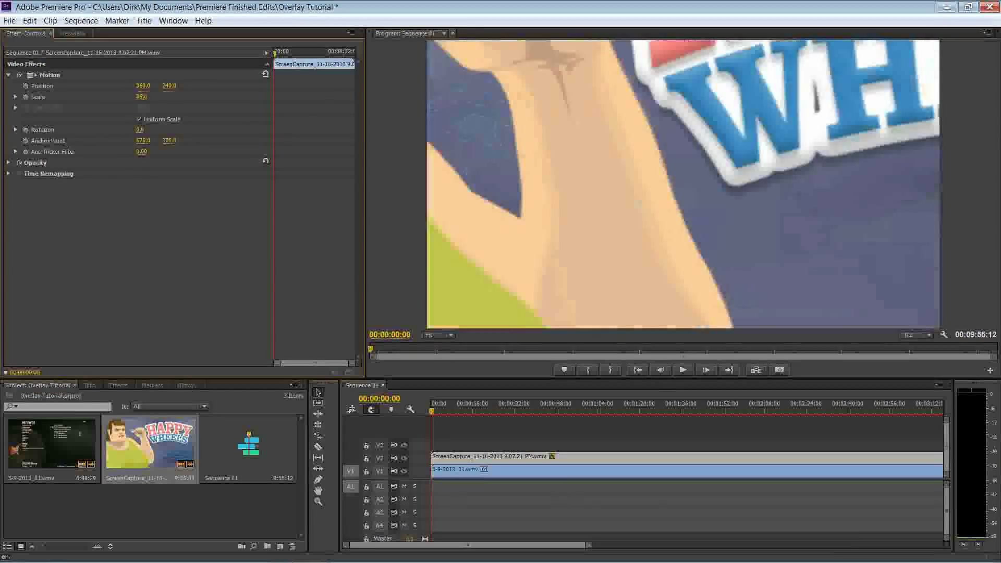
mouse_move(141, 96)
left_mouse_down()
mouse_move(187, 85)
mouse_move(169, 86)
left_mouse_up()
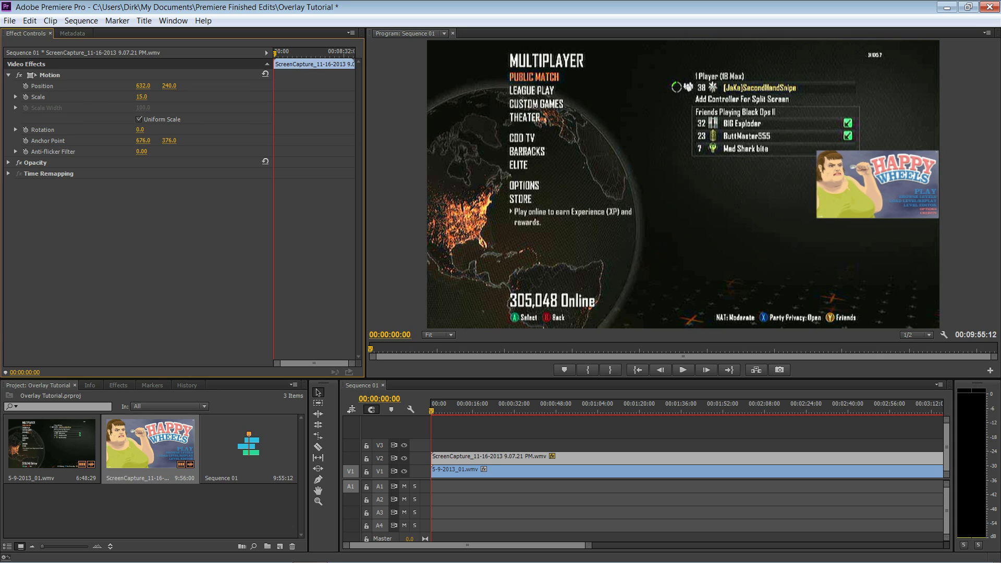
mouse_move(166, 86)
left_mouse_down()
mouse_move(141, 85)
mouse_move(164, 86)
left_mouse_up()
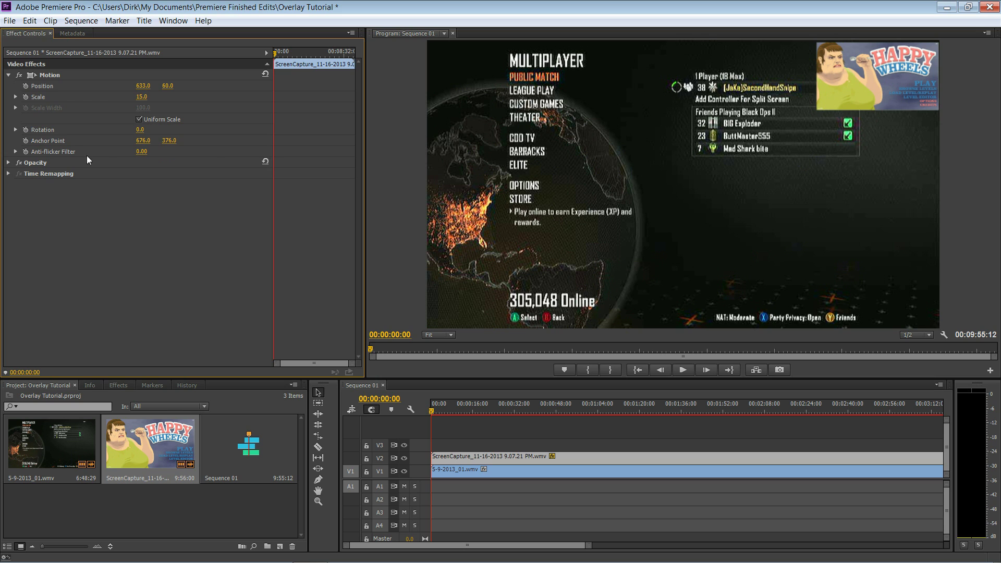
left_click(682, 370)
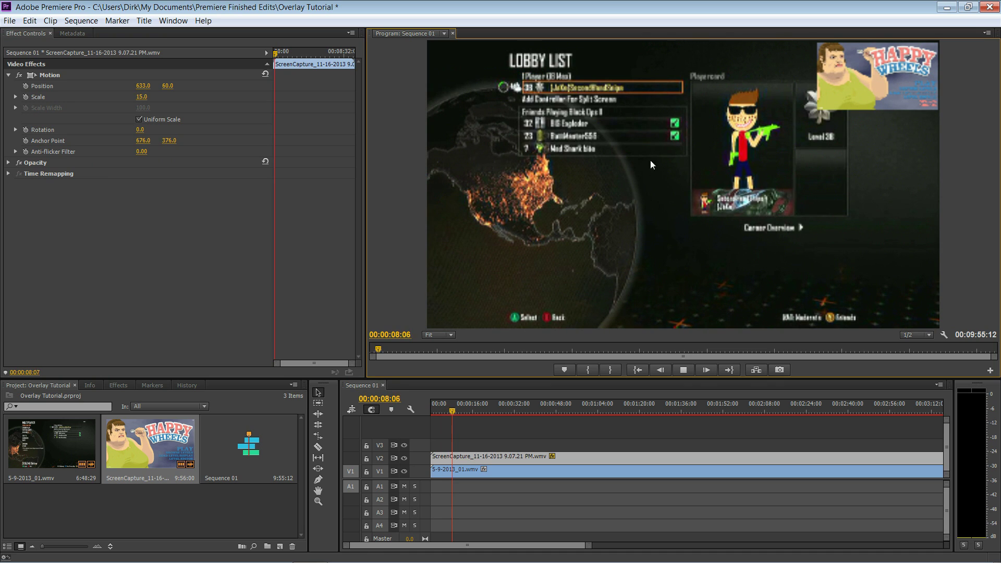
- Stop playback at 00:00:10:02 and open the File menu
left_click(681, 370)
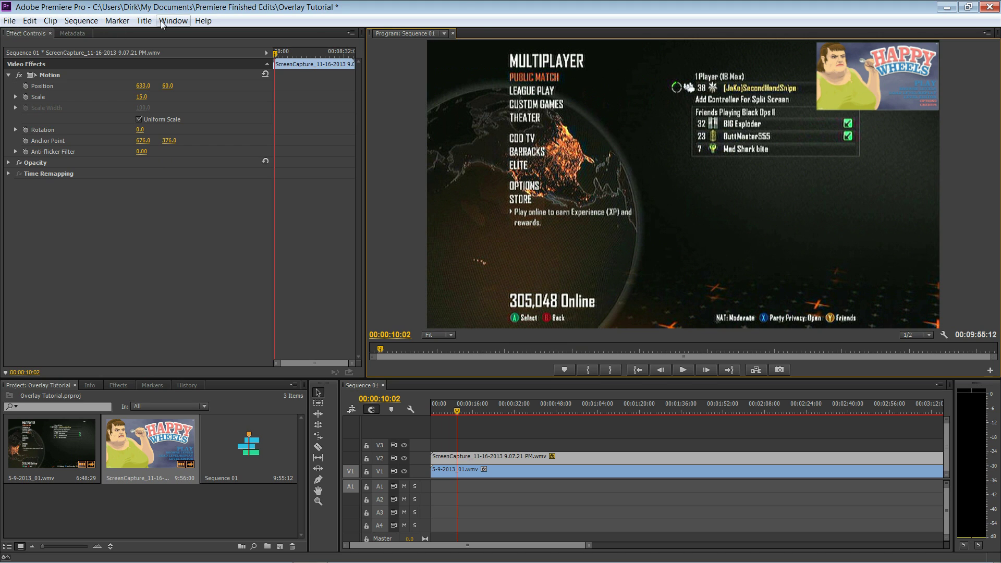
left_click(10, 22)
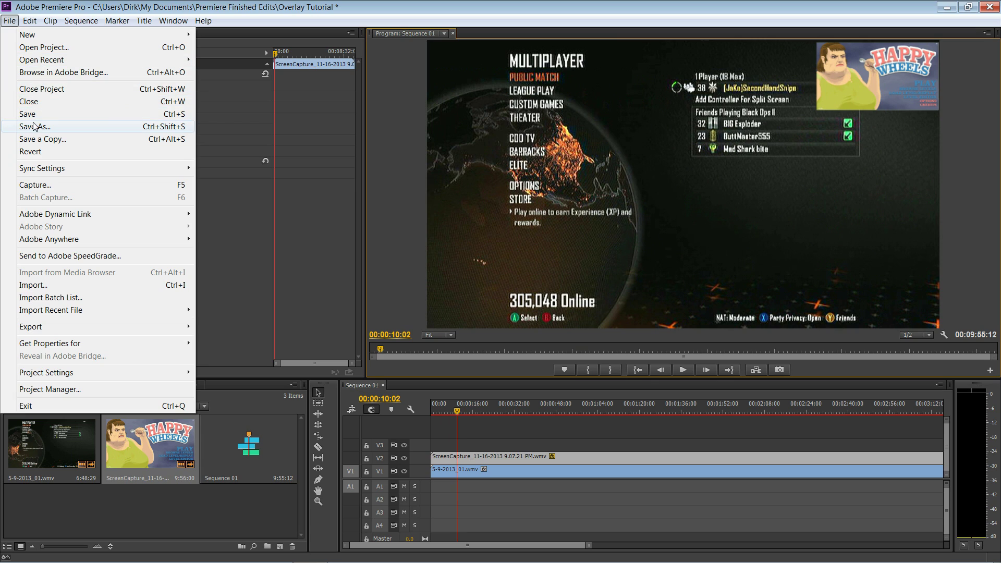
- Save the project as 'Overlay Tutorial', replacing the existing file
left_click(36, 127)
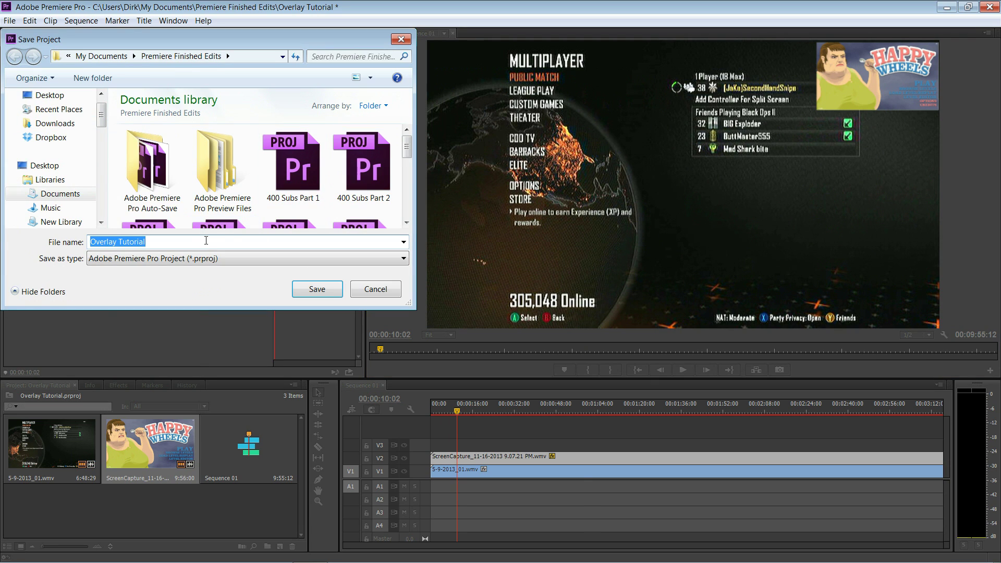
left_click(193, 260)
left_click(166, 239)
left_click(316, 287)
left_click(560, 304)
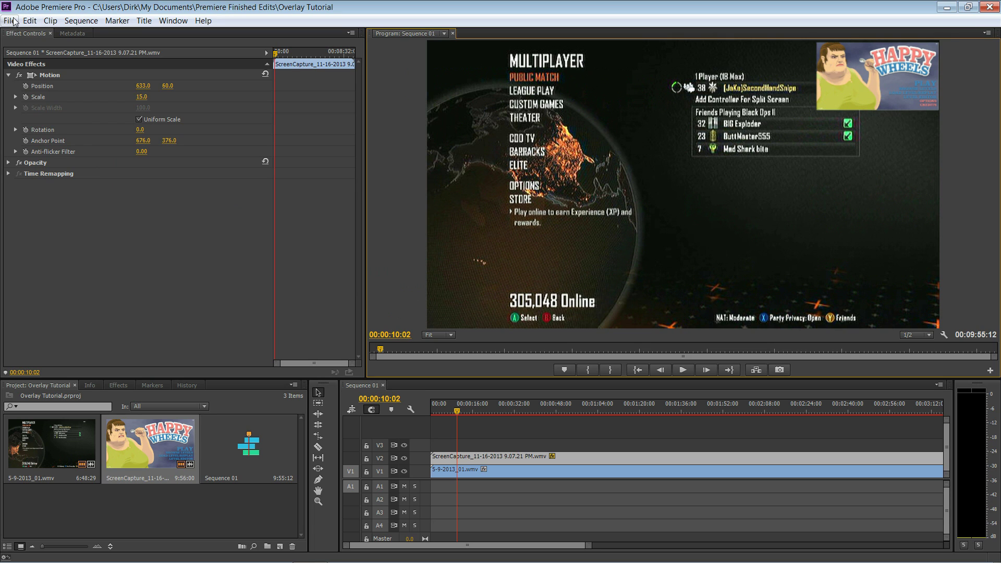
- Open the Export Settings for Sequence 01 from the File menu, showing AVI output
left_click(9, 22)
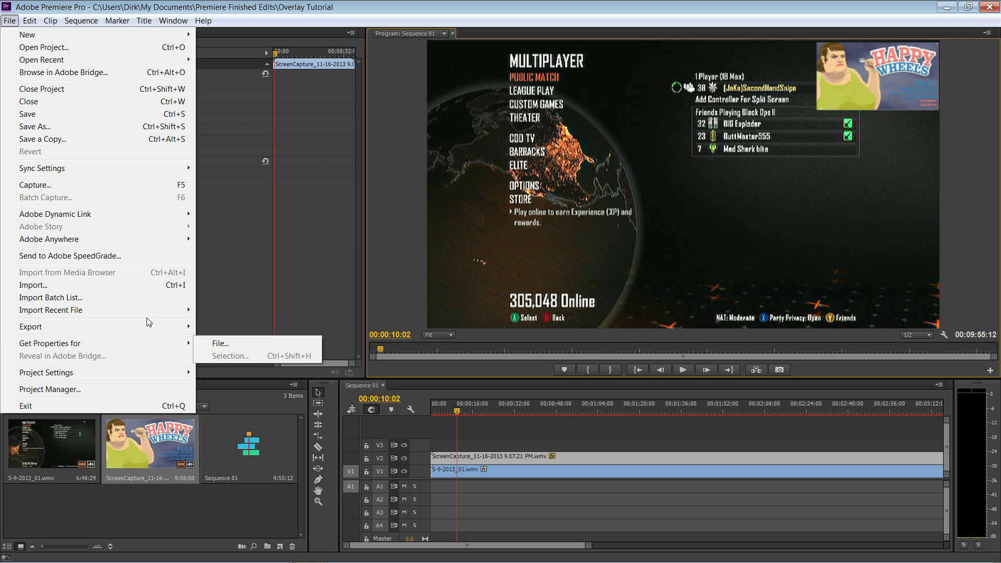
mouse_move(94, 325)
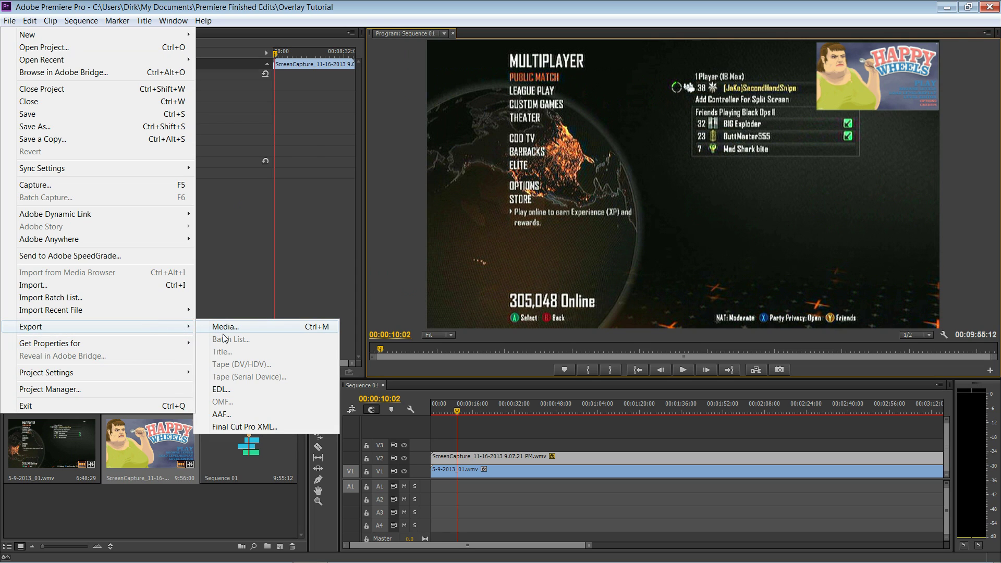
left_click(220, 333)
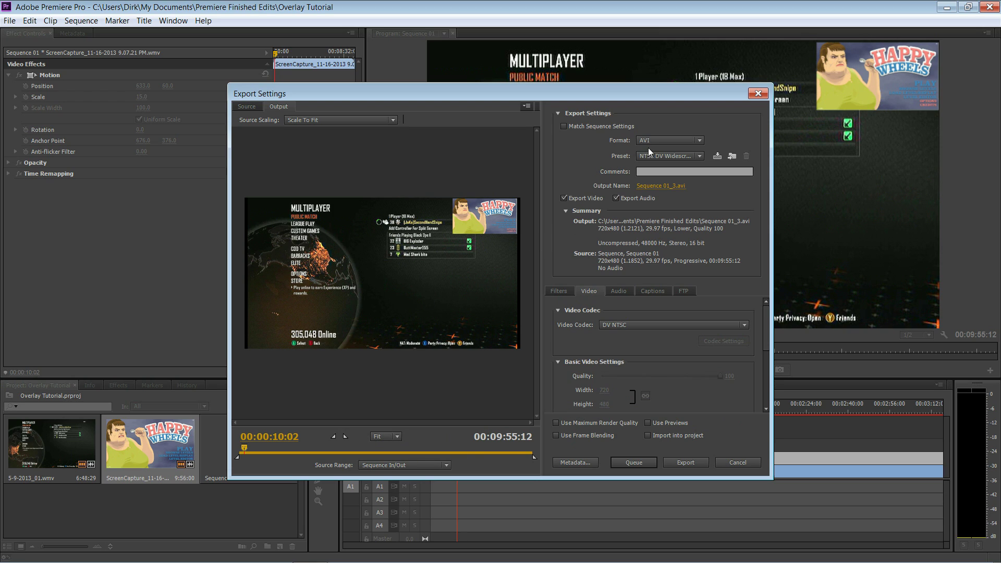
- Leave Gaussian Blur off, enable Use Maximum Render Quality, and preview a later gameplay frame
left_click(559, 293)
left_click(569, 311)
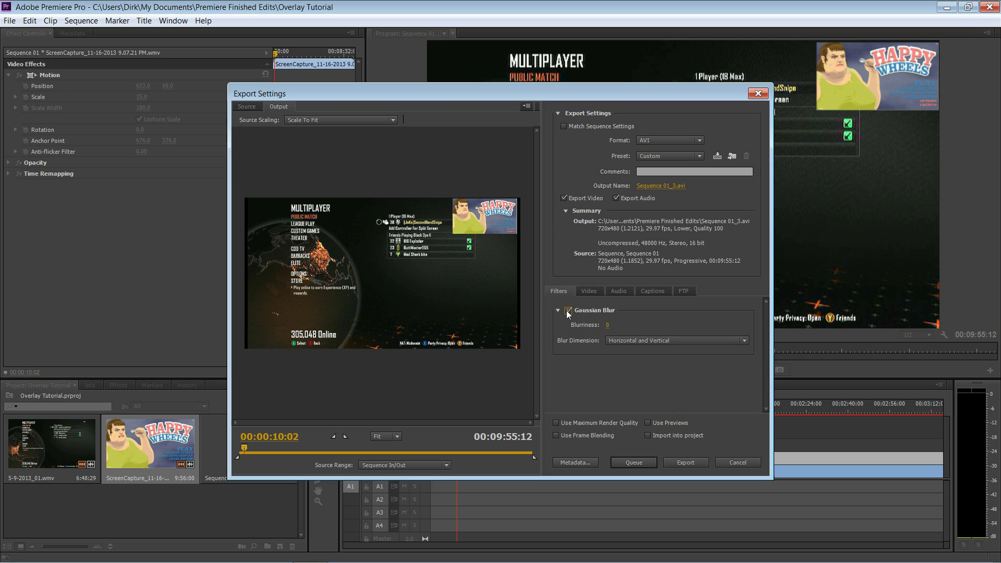
left_click(567, 312)
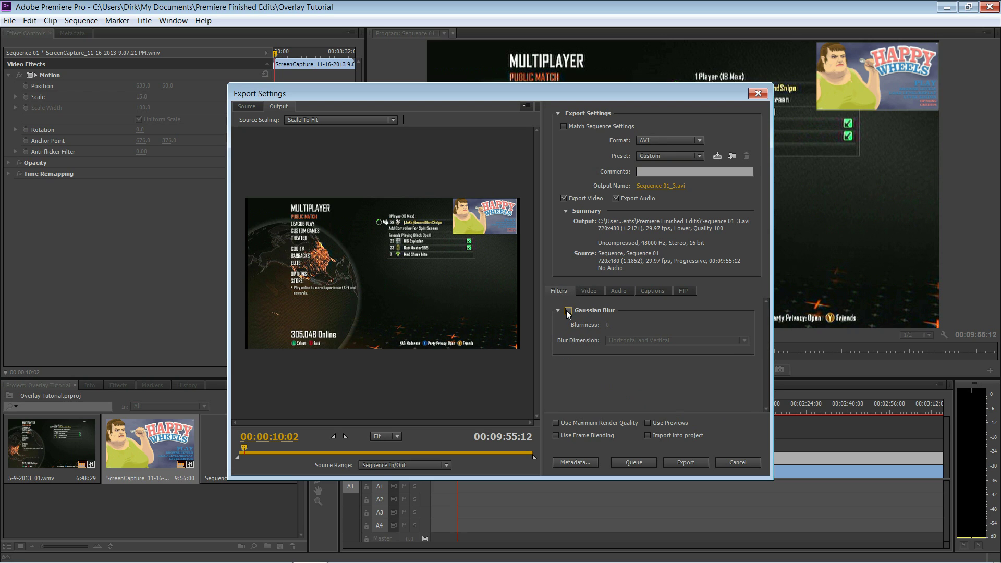
left_click(591, 292)
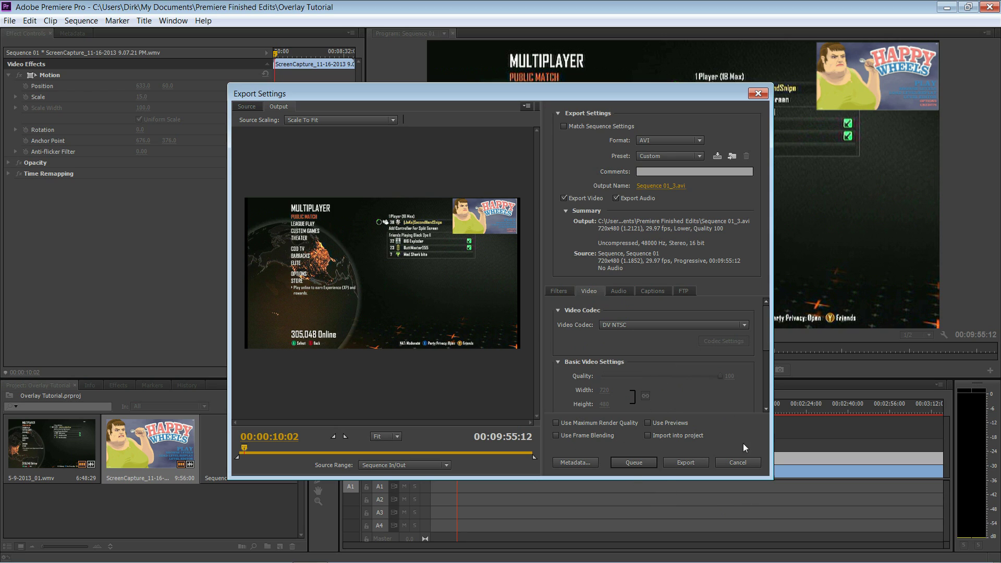
left_click(557, 423)
left_click_drag(246, 449, 267, 444)
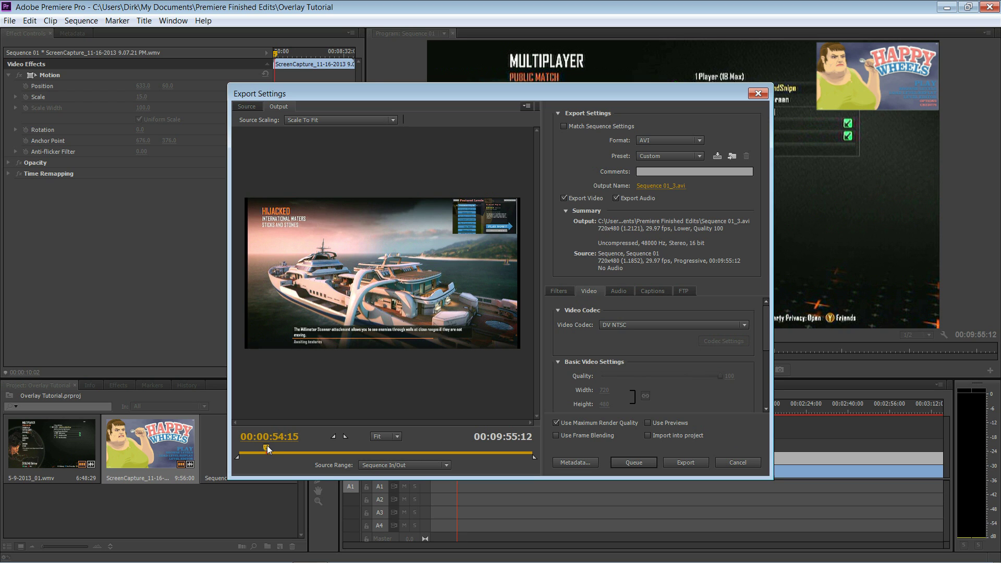
left_click(49, 551)
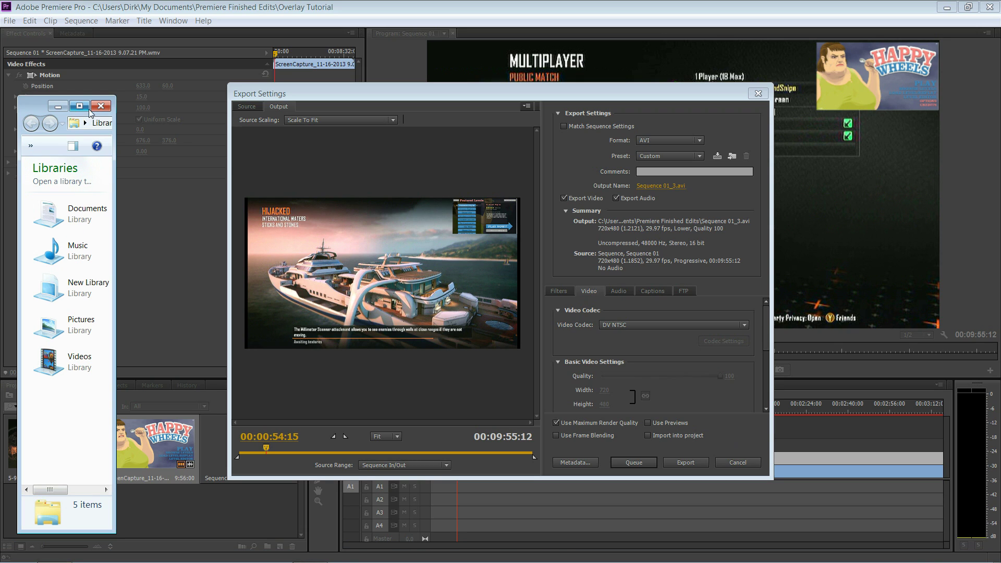
double_click(86, 356)
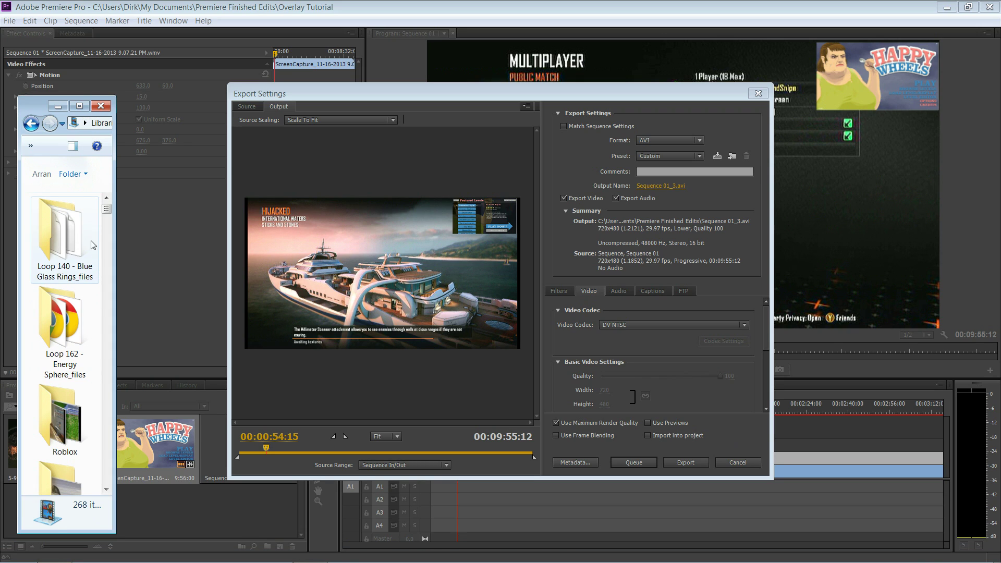
left_click(107, 217)
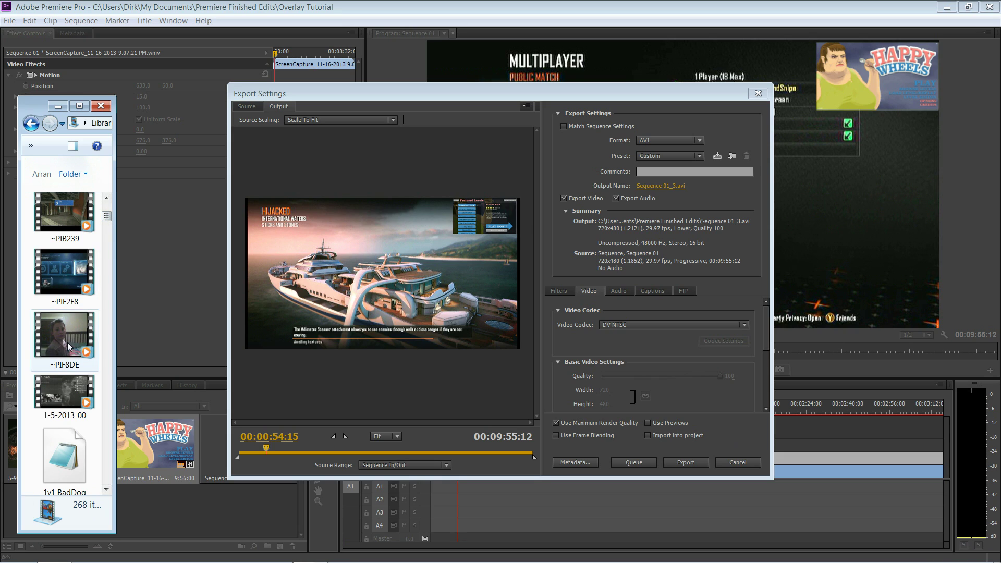
left_click(100, 105)
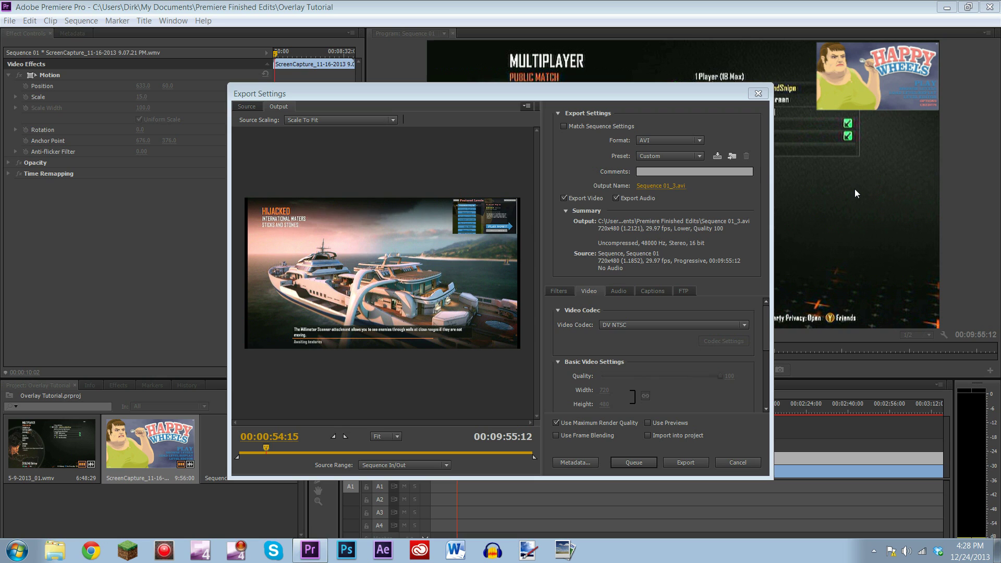
- Refocus the Export Settings dialog and start exporting Sequence 01
left_click(910, 432)
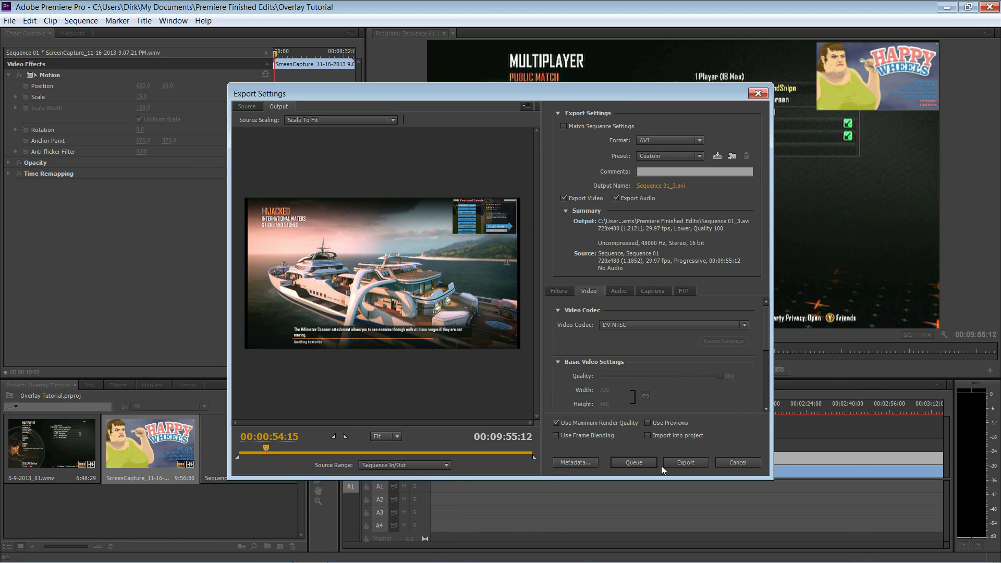
left_click(690, 466)
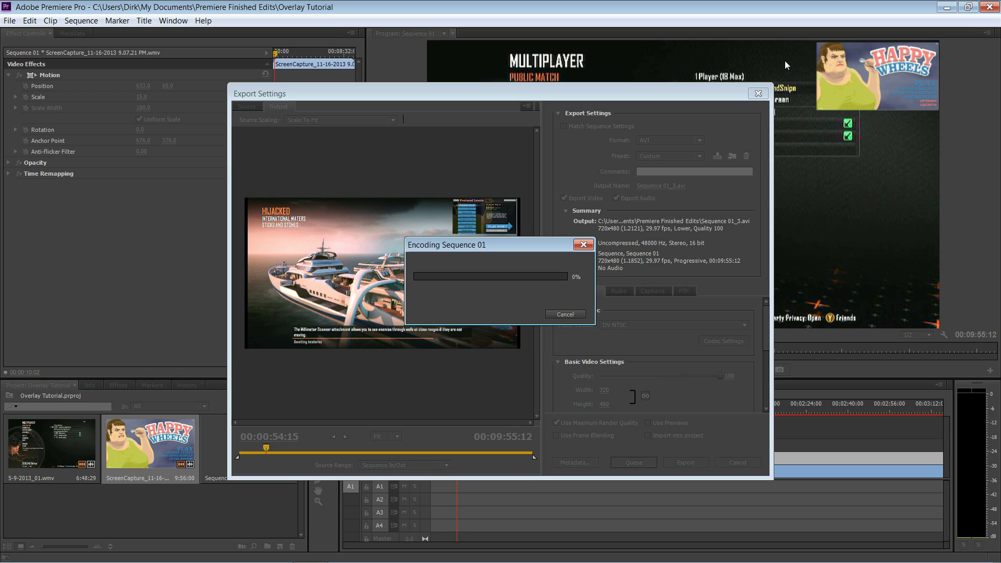
- After encoding finishes, close the Export Settings window to return to the sequence
left_click(863, 208)
left_click(757, 93)
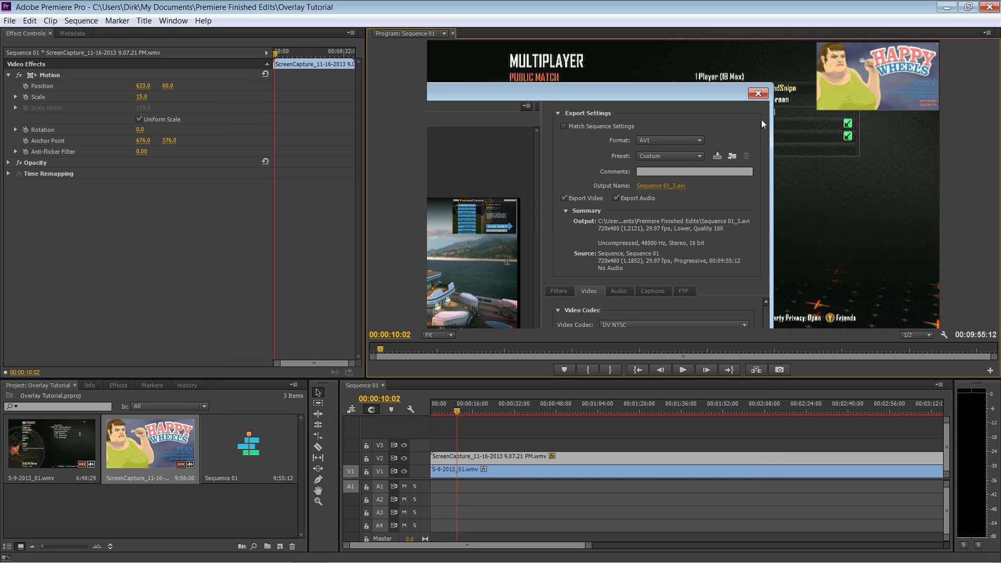